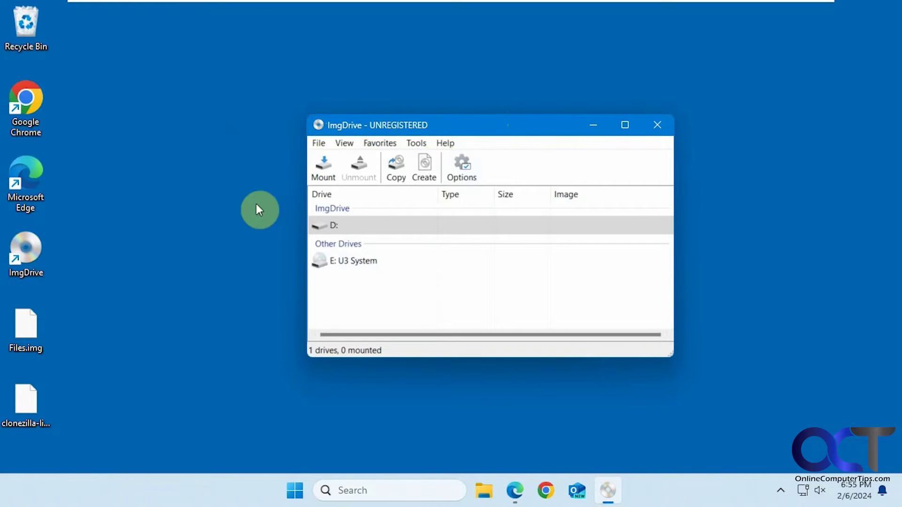
Mount Files.img from the Desktop as drive D: Documents (841 MB) and dismiss the AutoPlay notice
{"action": "left_click", "coordinate": [34, 334]}
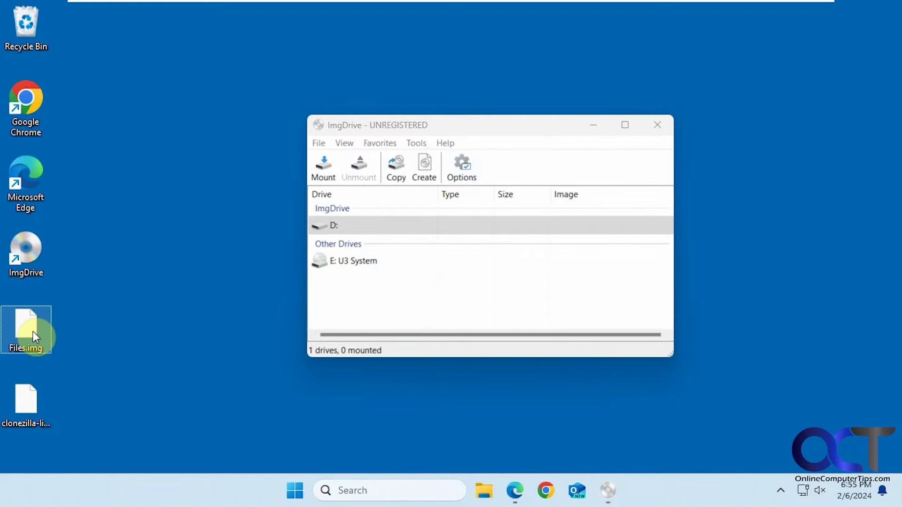
{"action": "left_click", "coordinate": [29, 398]}
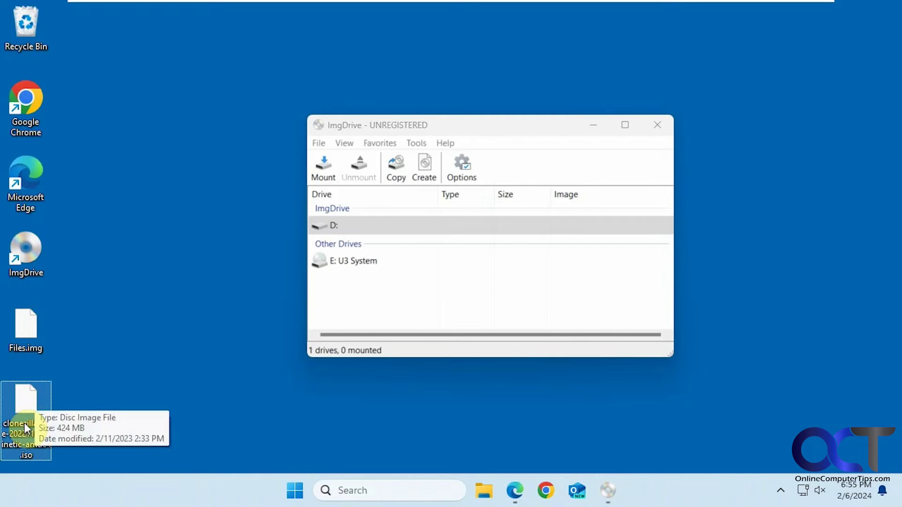
{"action": "left_click", "coordinate": [27, 326]}
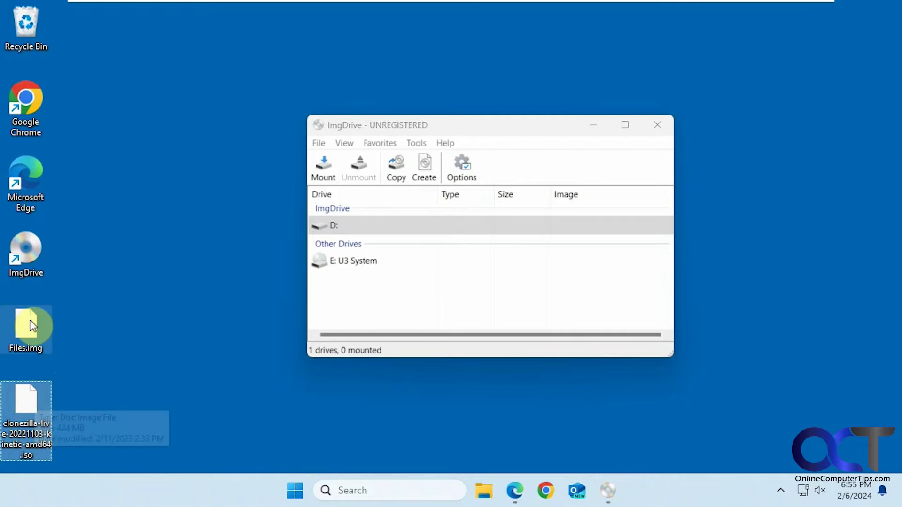
{"action": "left_click", "coordinate": [322, 173]}
{"action": "left_click", "coordinate": [250, 257]}
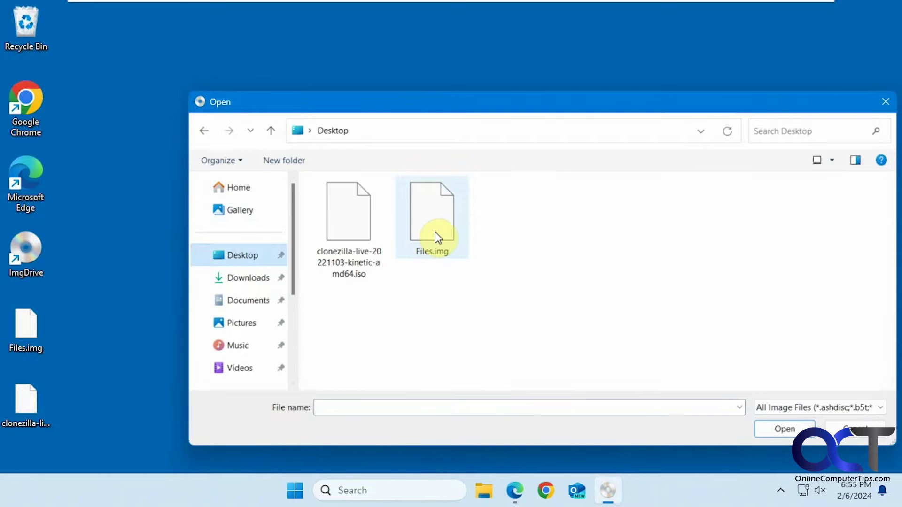
{"action": "double_click", "coordinate": [435, 232]}
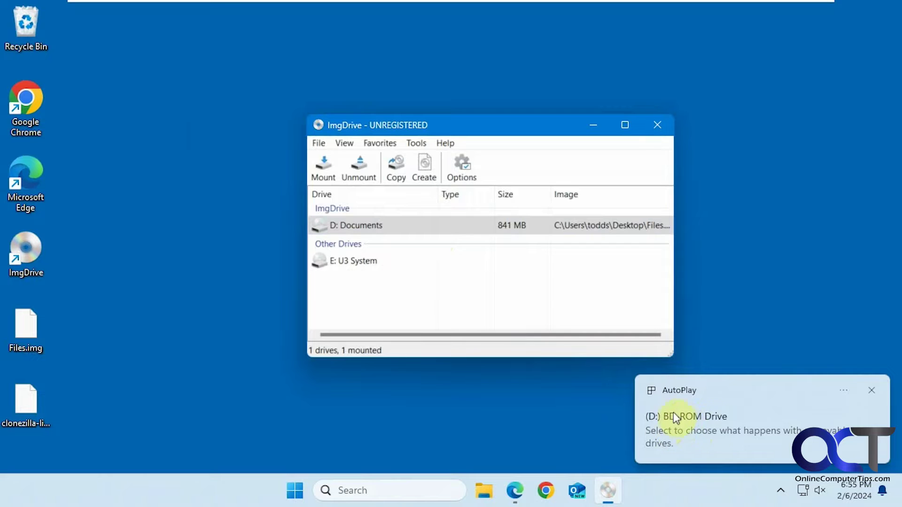
{"action": "left_click", "coordinate": [871, 390]}
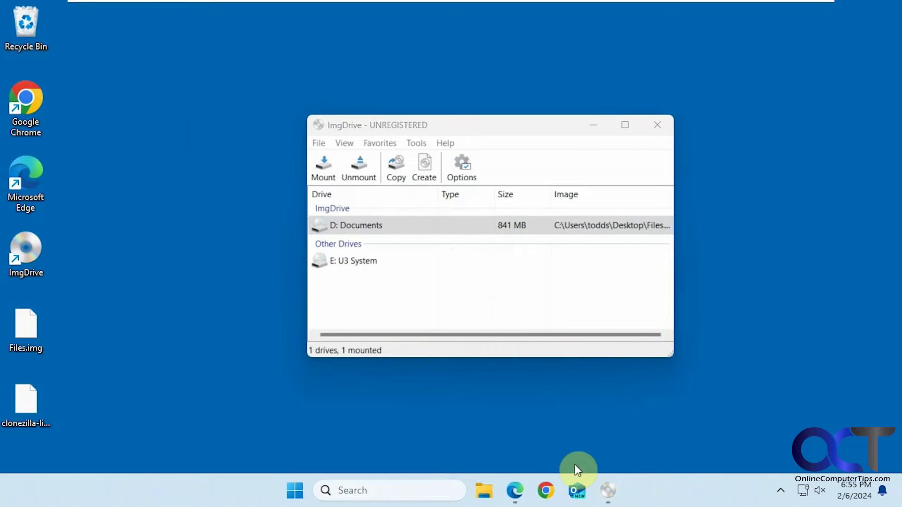
Drag the Class Spreadsheets folder from the mounted D: drive onto the desktop
{"action": "left_click", "coordinate": [488, 491]}
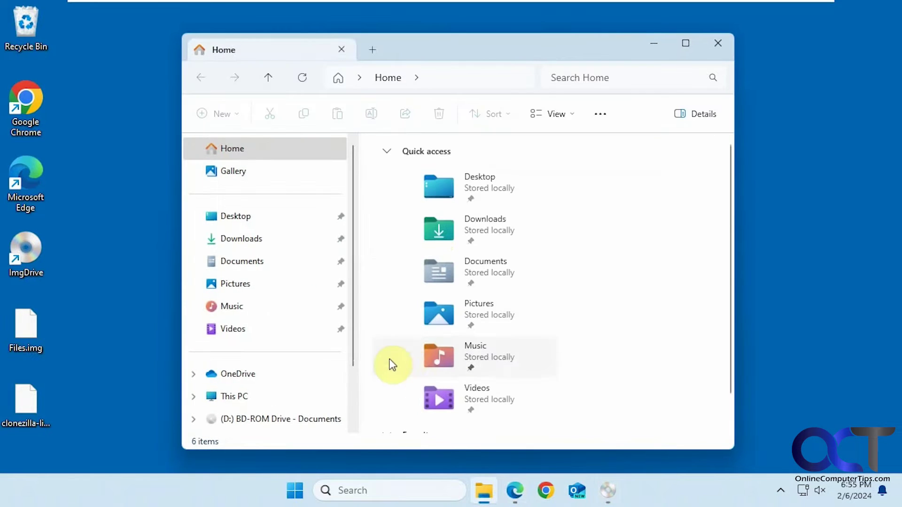
{"action": "left_click", "coordinate": [246, 396]}
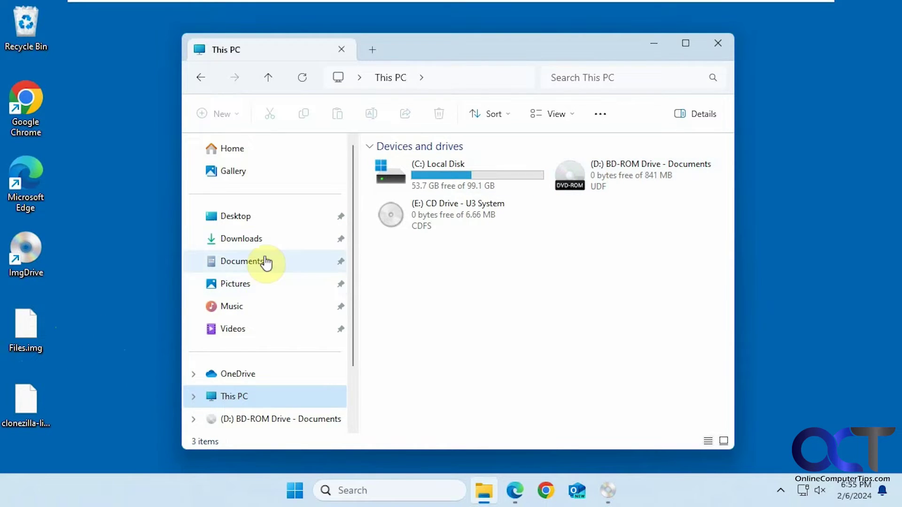
{"action": "double_click", "coordinate": [609, 182]}
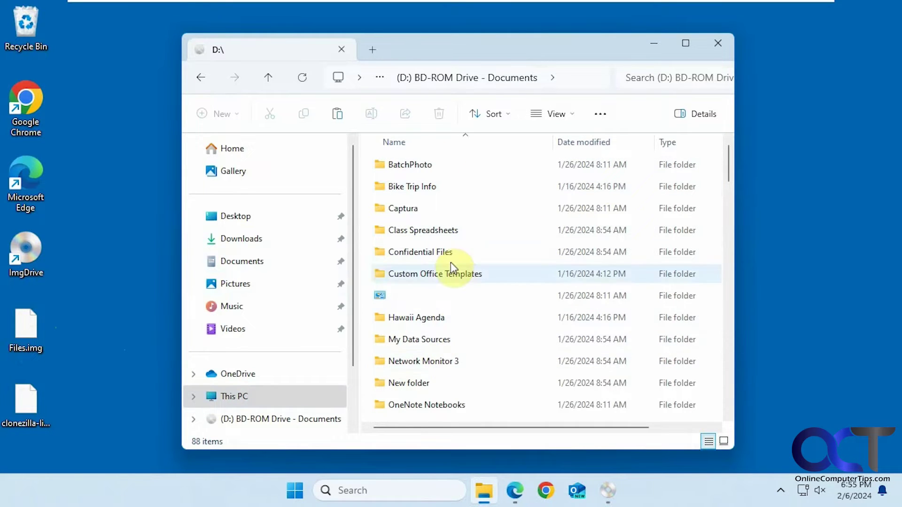
{"action": "left_click", "coordinate": [259, 264]}
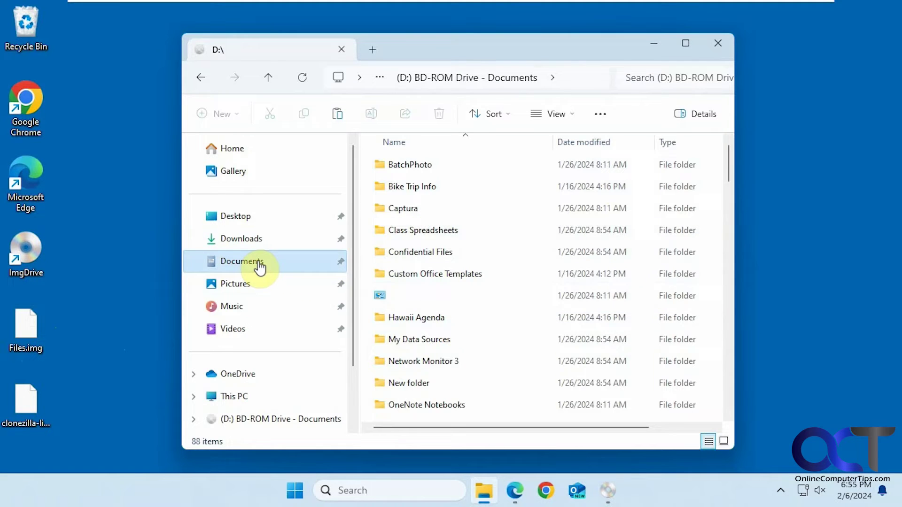
{"action": "left_click", "coordinate": [202, 80]}
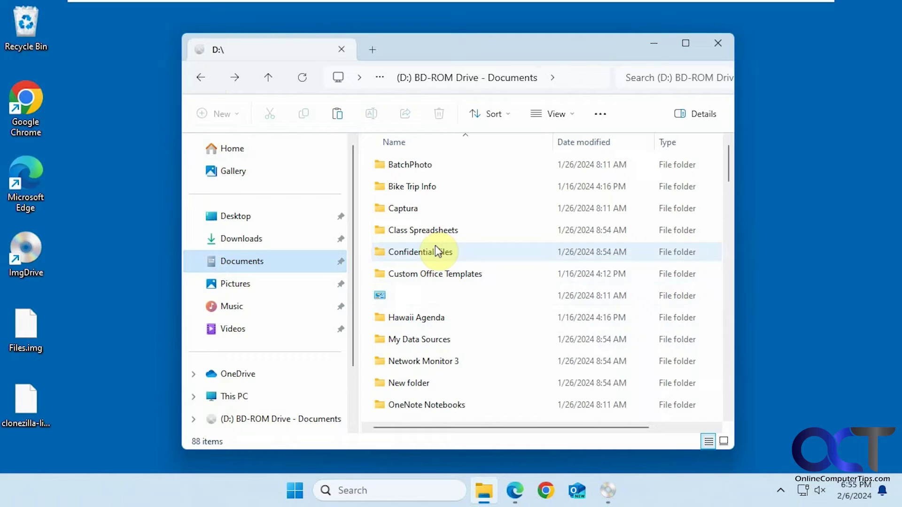
{"action": "left_click_drag", "start_coordinate": [487, 233], "coordinate": [818, 251]}
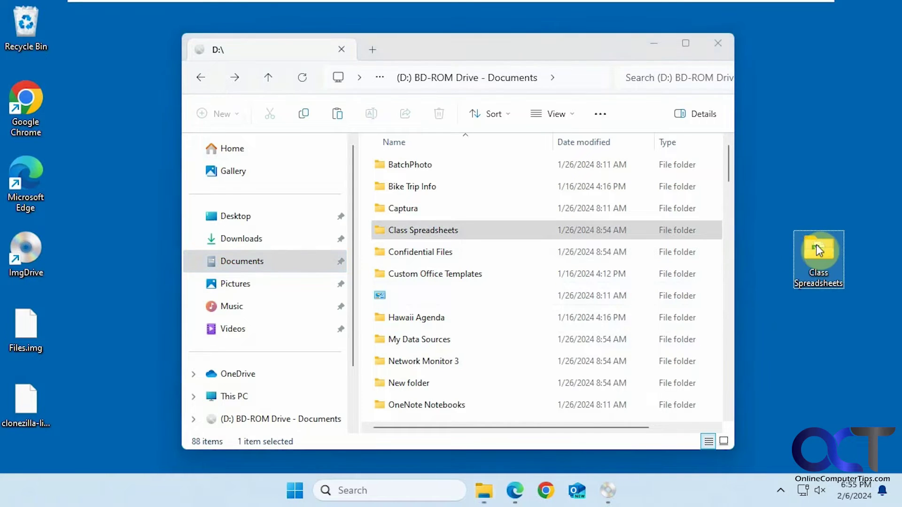
{"action": "left_click", "coordinate": [529, 230]}
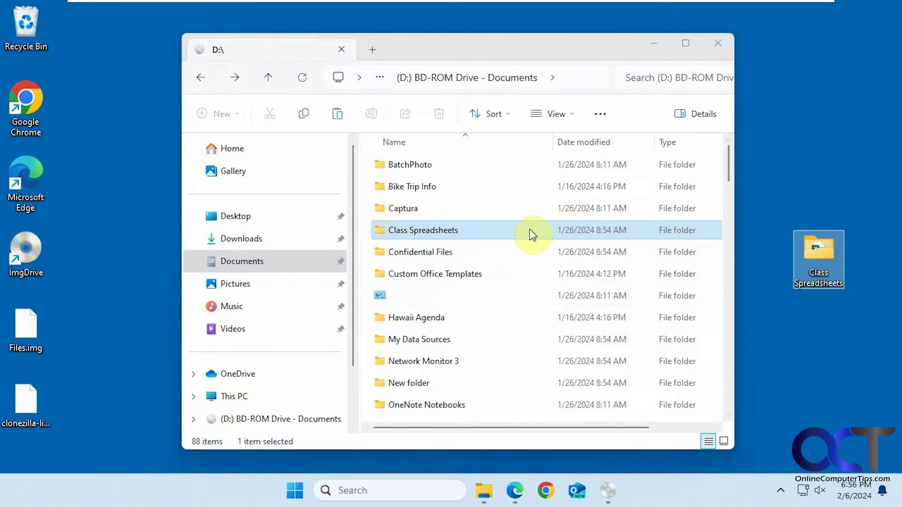
Unmount Files.img and mount clonezilla-live-20221103-kinetic-amd64.iso as D: (424 MB CD-ROM)
{"action": "left_click", "coordinate": [718, 43]}
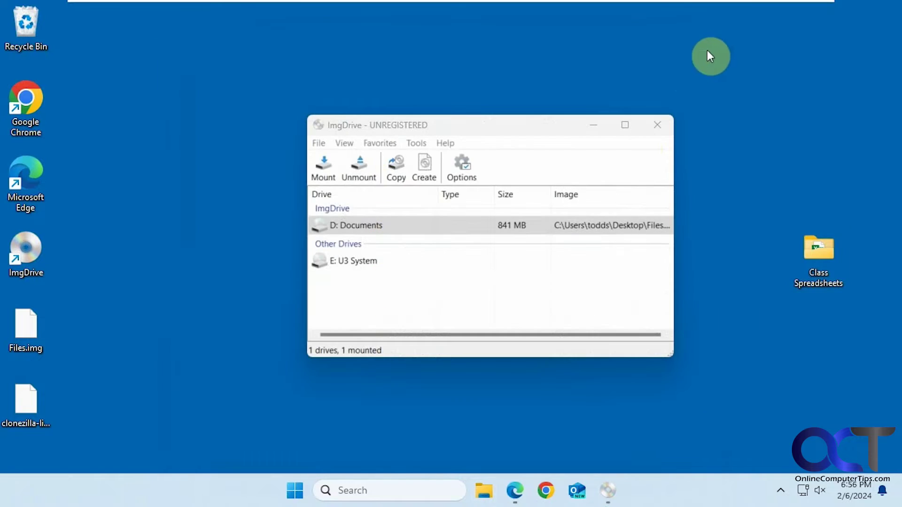
{"action": "left_click", "coordinate": [367, 177]}
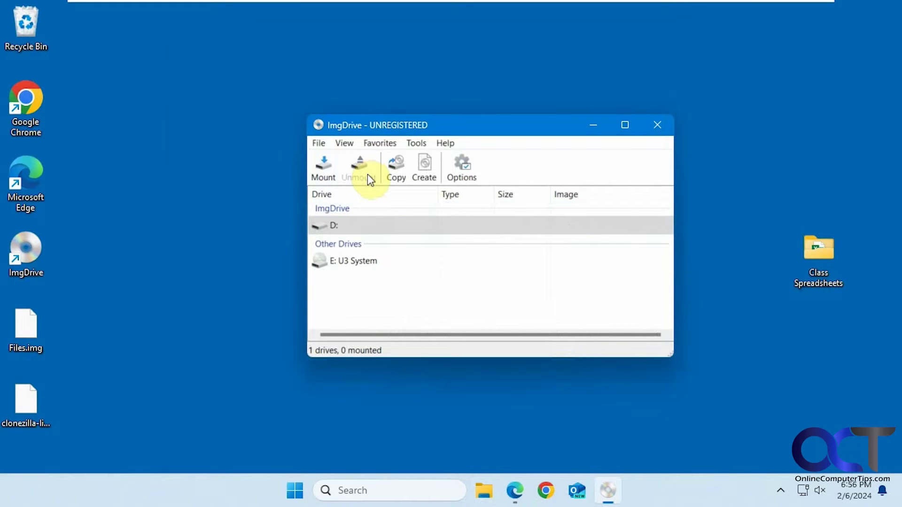
{"action": "left_click", "coordinate": [324, 170]}
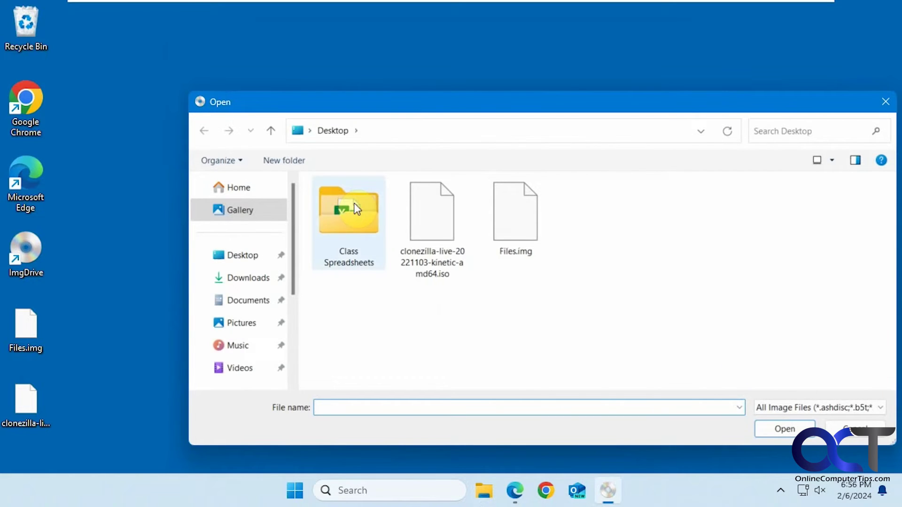
{"action": "left_click", "coordinate": [441, 245]}
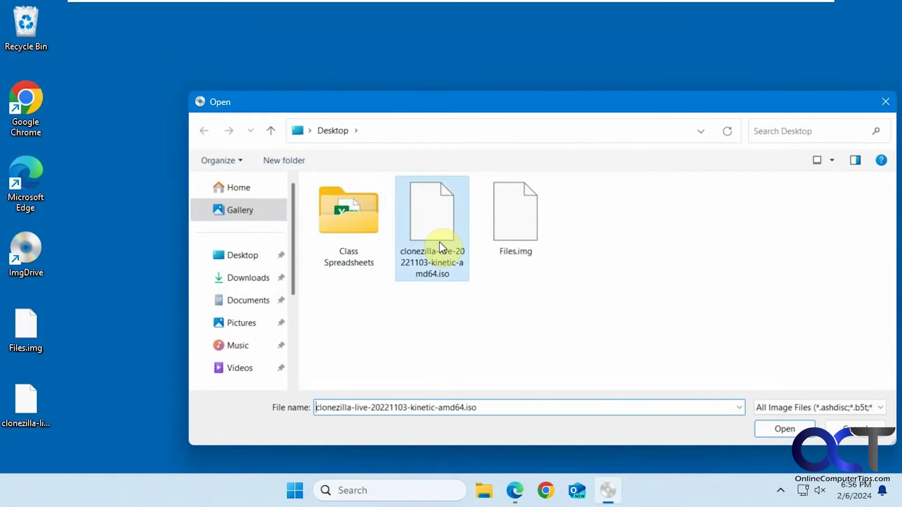
{"action": "double_click", "coordinate": [439, 242]}
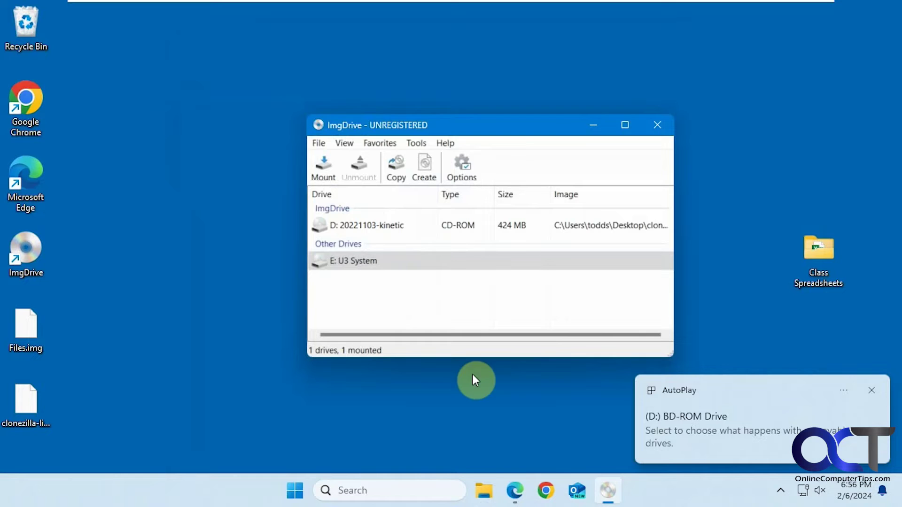
{"action": "left_click", "coordinate": [484, 491]}
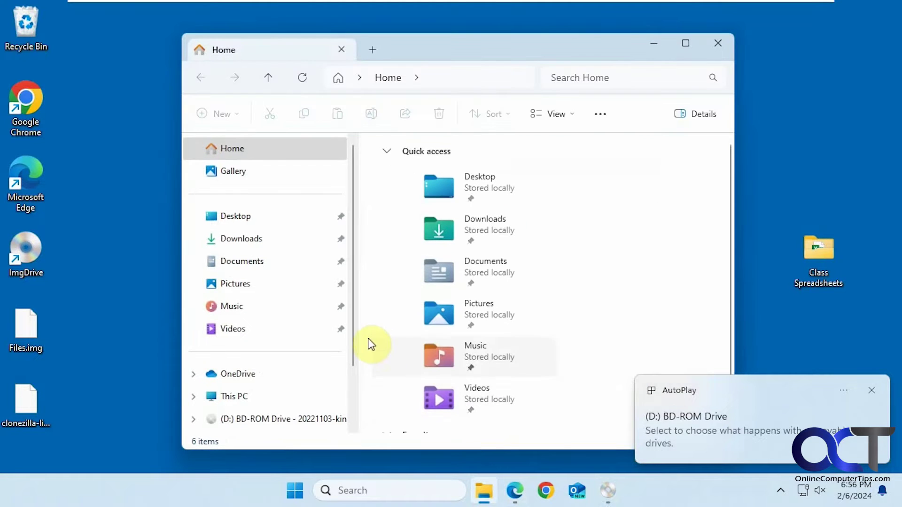
{"action": "left_click", "coordinate": [241, 396]}
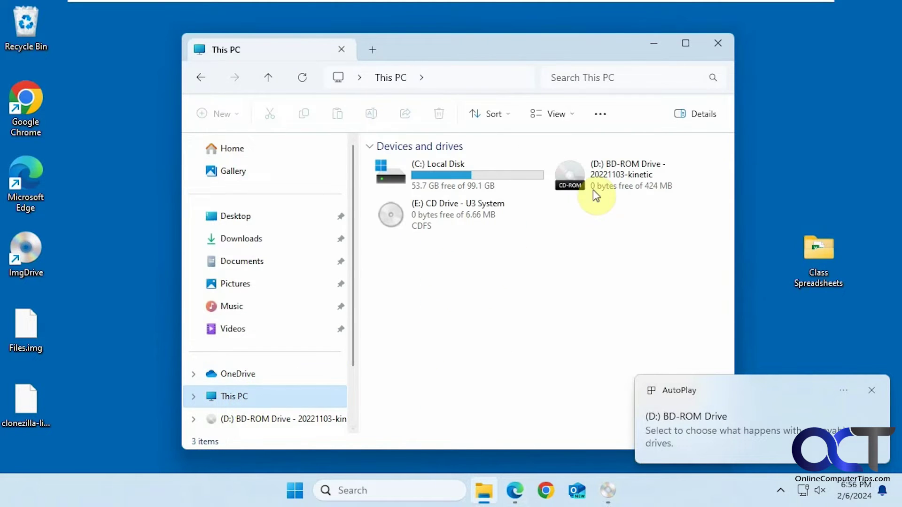
{"action": "double_click", "coordinate": [623, 187]}
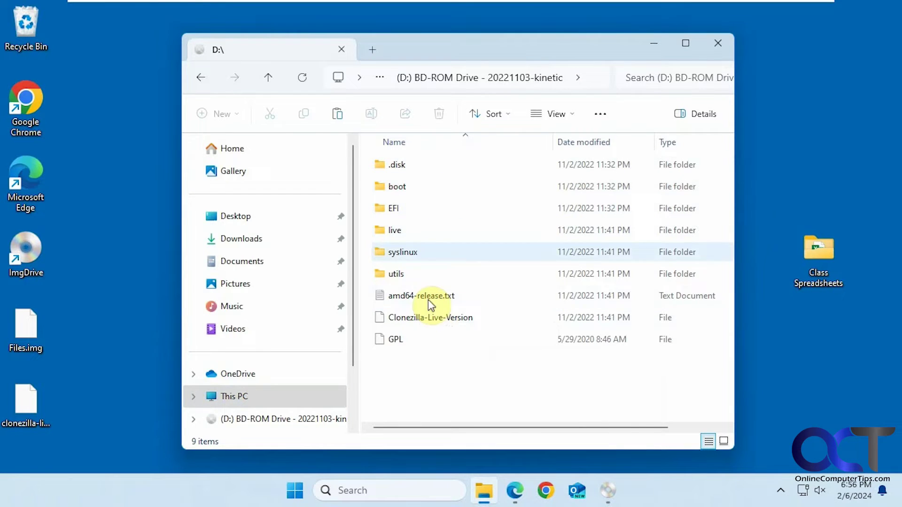
{"action": "left_click", "coordinate": [31, 431]}
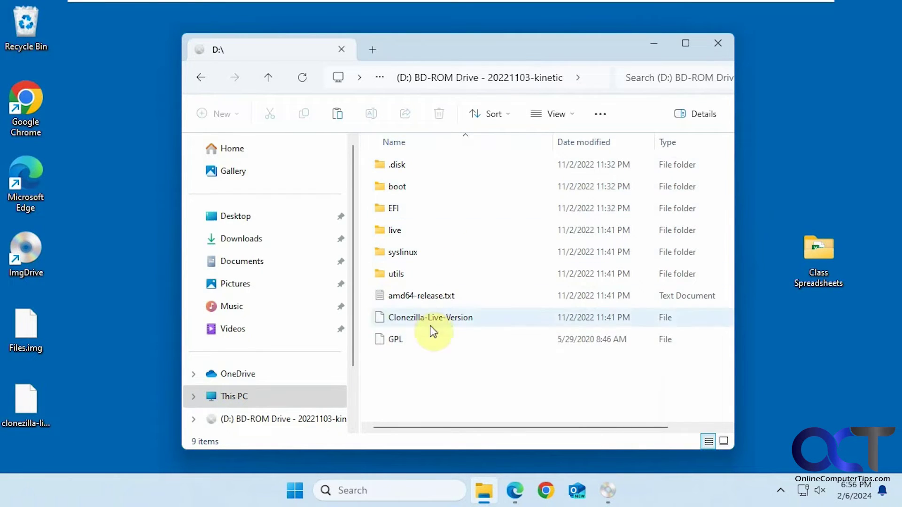
{"action": "left_click", "coordinate": [408, 274]}
{"action": "double_click", "coordinate": [408, 273]}
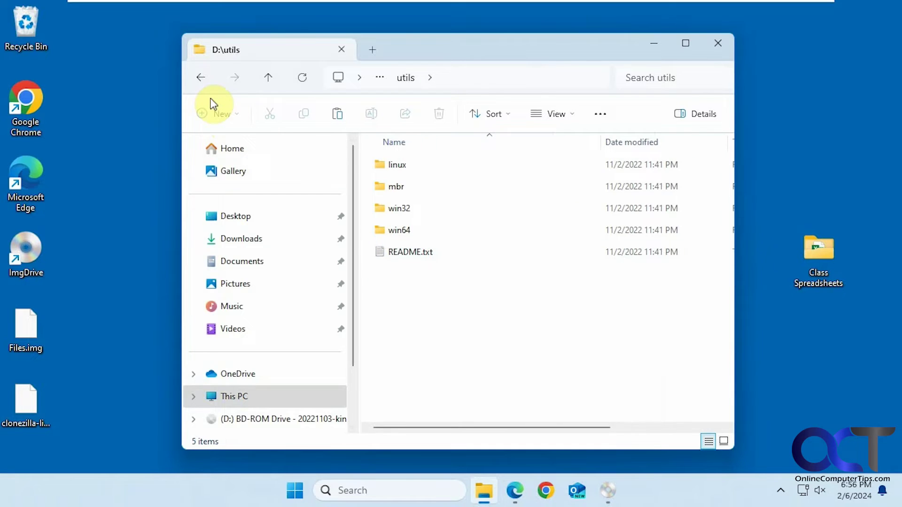
{"action": "left_click", "coordinate": [202, 78]}
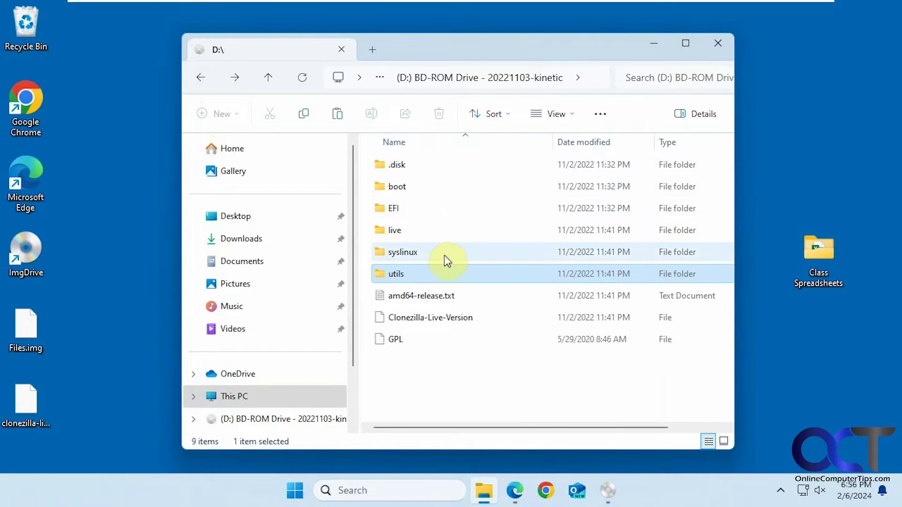
Close Explorer and unmount the 20221103-kinetic image from drive D:
{"action": "left_click", "coordinate": [718, 44]}
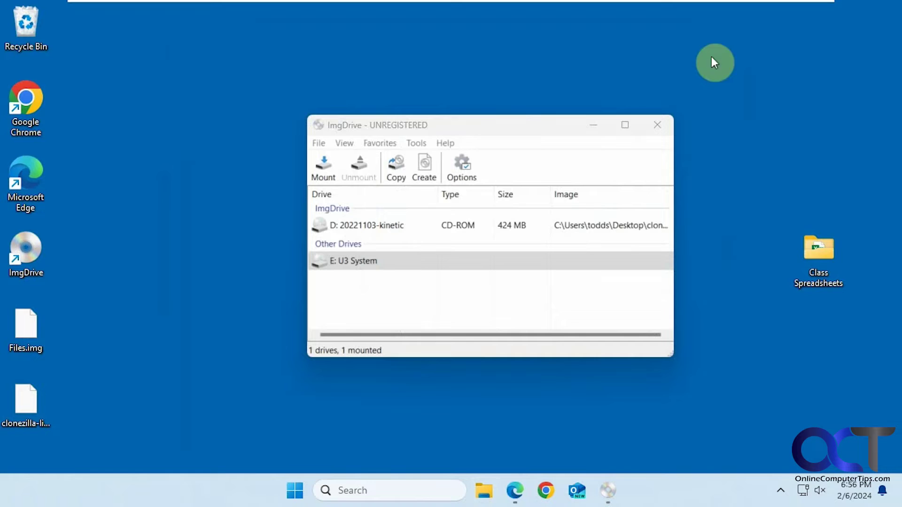
{"action": "left_click", "coordinate": [356, 226]}
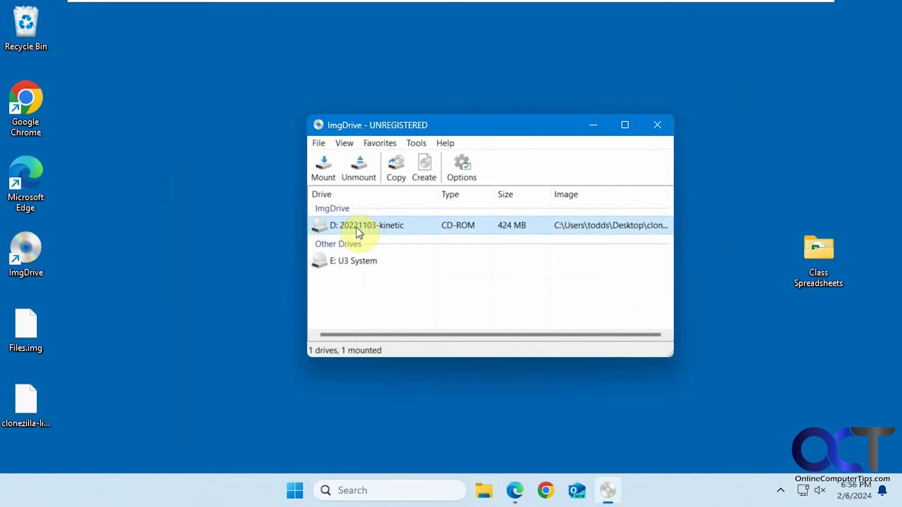
{"action": "left_click", "coordinate": [360, 170]}
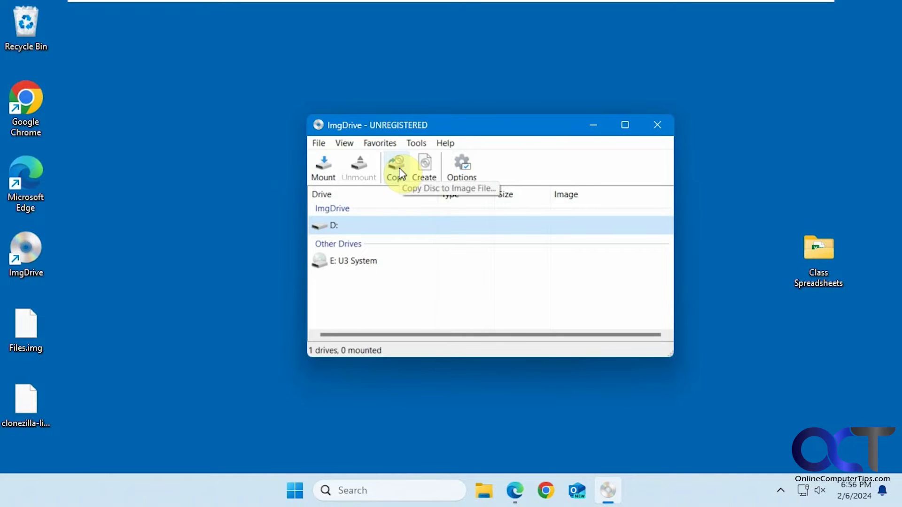
Build Pictures.iso on the Desktop from the Pictures folder, keeping the ISO file type
{"action": "left_click", "coordinate": [427, 163]}
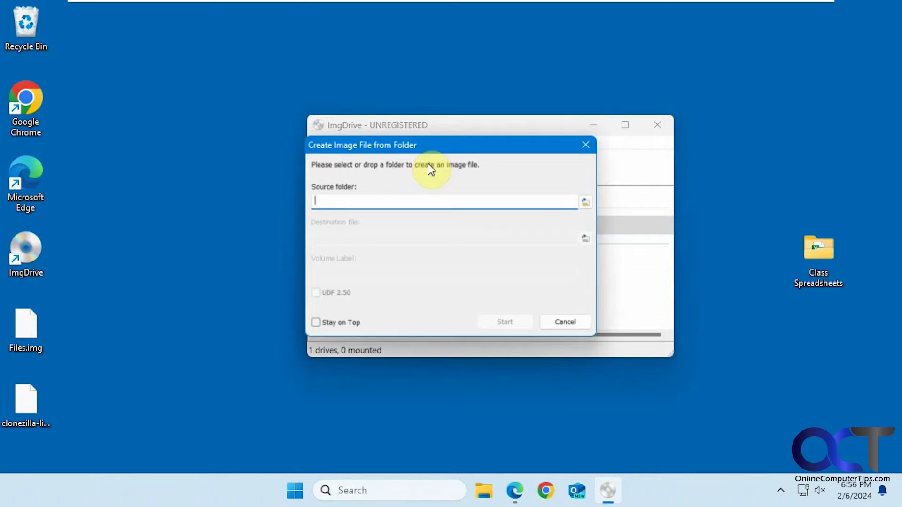
{"action": "left_click", "coordinate": [587, 199]}
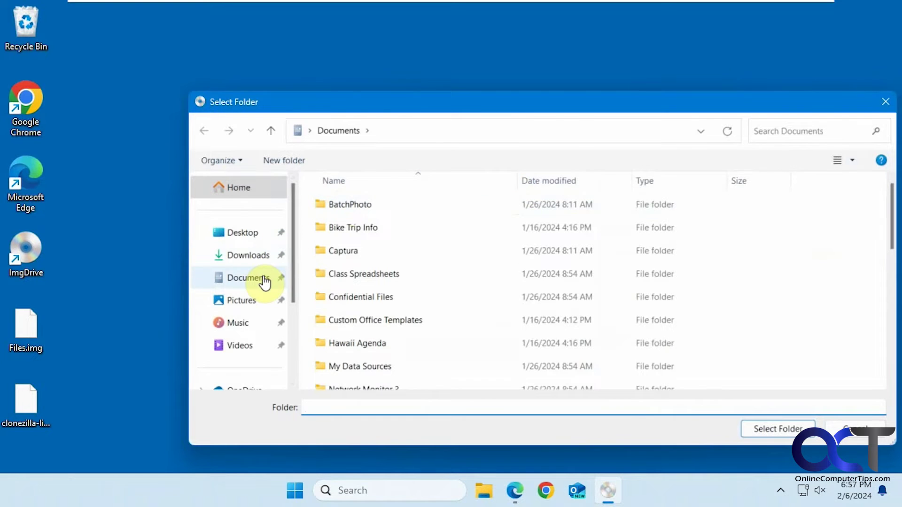
{"action": "left_click", "coordinate": [242, 300]}
{"action": "left_click", "coordinate": [766, 430]}
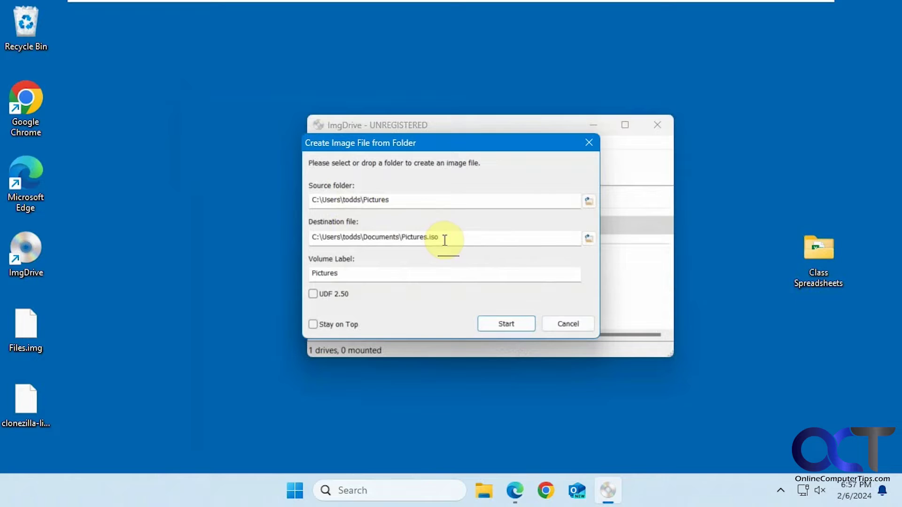
{"action": "left_click", "coordinate": [590, 239]}
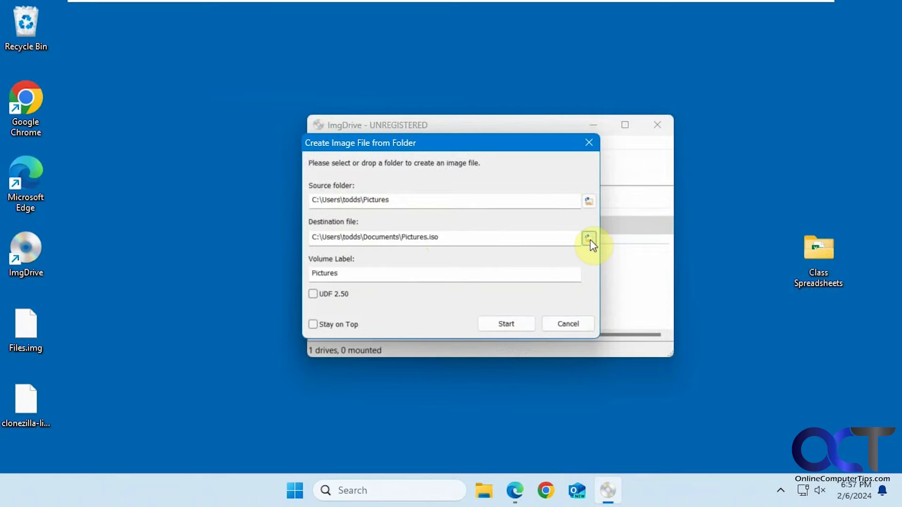
{"action": "left_click", "coordinate": [253, 261]}
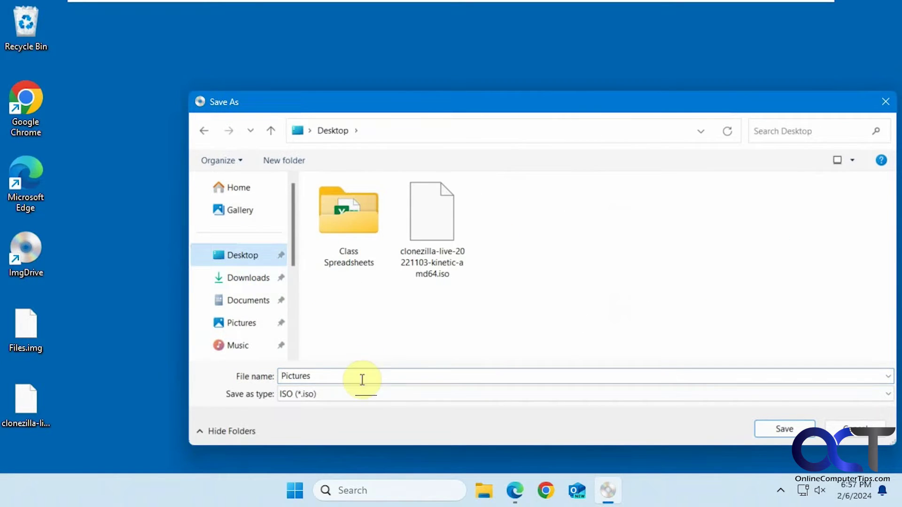
{"action": "left_click", "coordinate": [353, 399]}
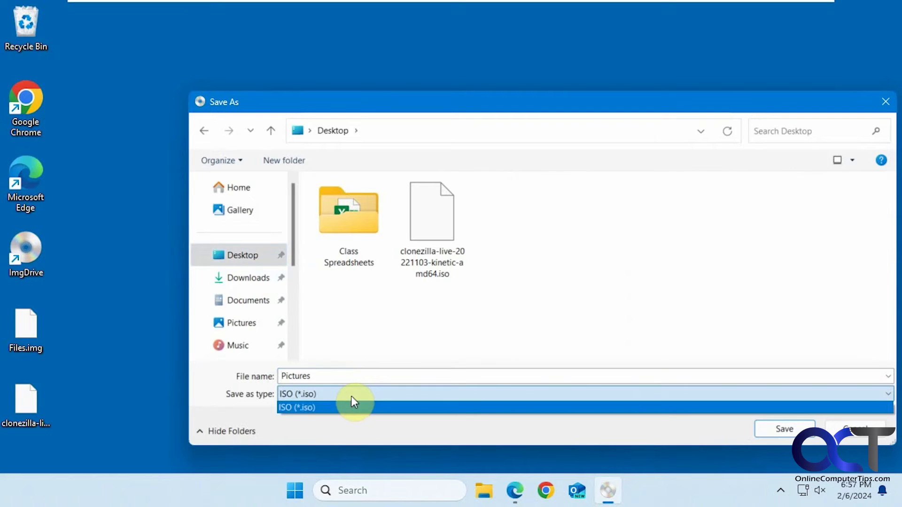
{"action": "left_click", "coordinate": [352, 396]}
{"action": "left_click", "coordinate": [761, 428]}
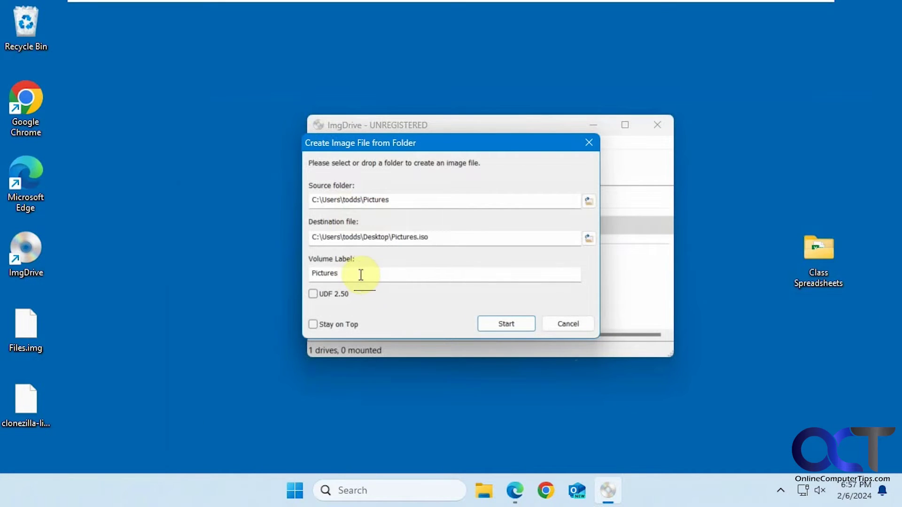
{"action": "left_click", "coordinate": [504, 320]}
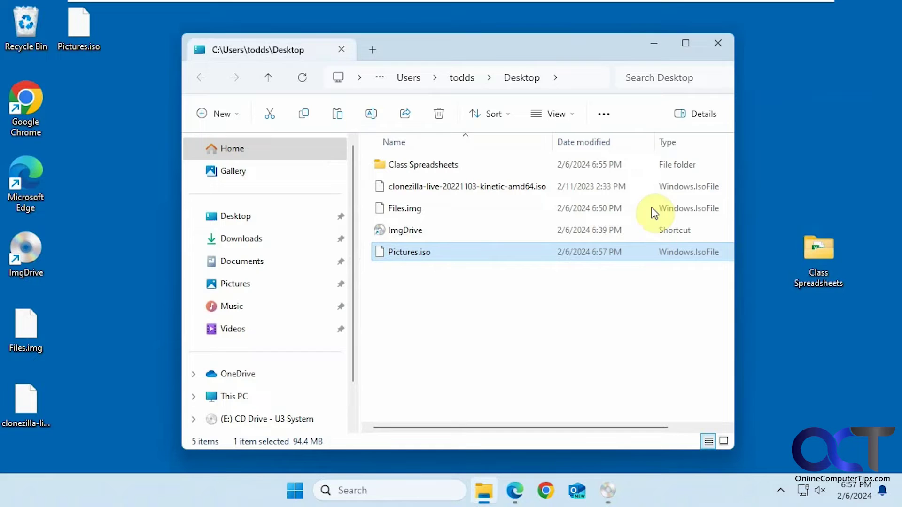
Mount Pictures.iso as drive D: Pictures (94.4 MB)
{"action": "left_click", "coordinate": [720, 43]}
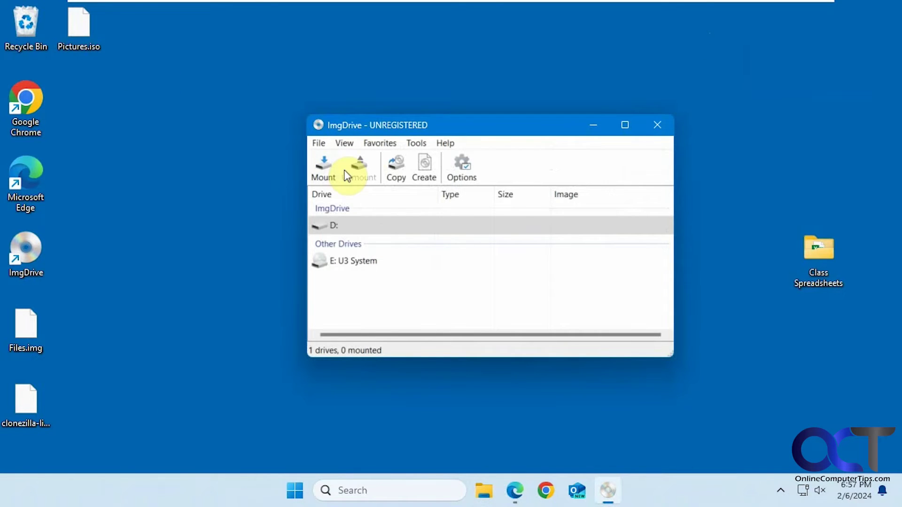
{"action": "left_click", "coordinate": [327, 167]}
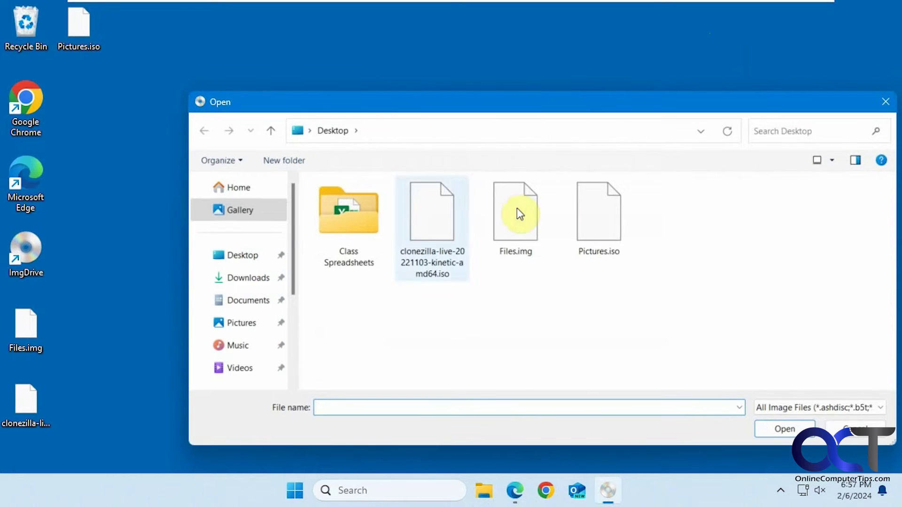
{"action": "double_click", "coordinate": [591, 227]}
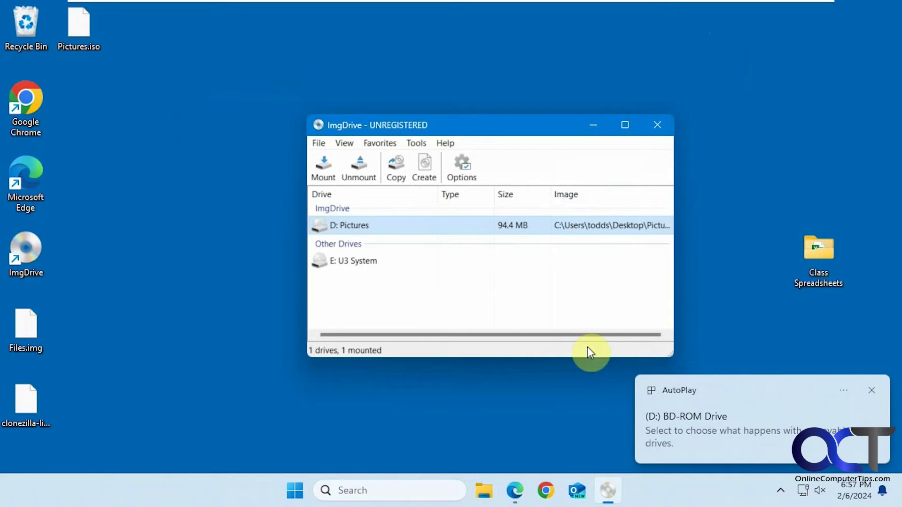
{"action": "left_click", "coordinate": [485, 494]}
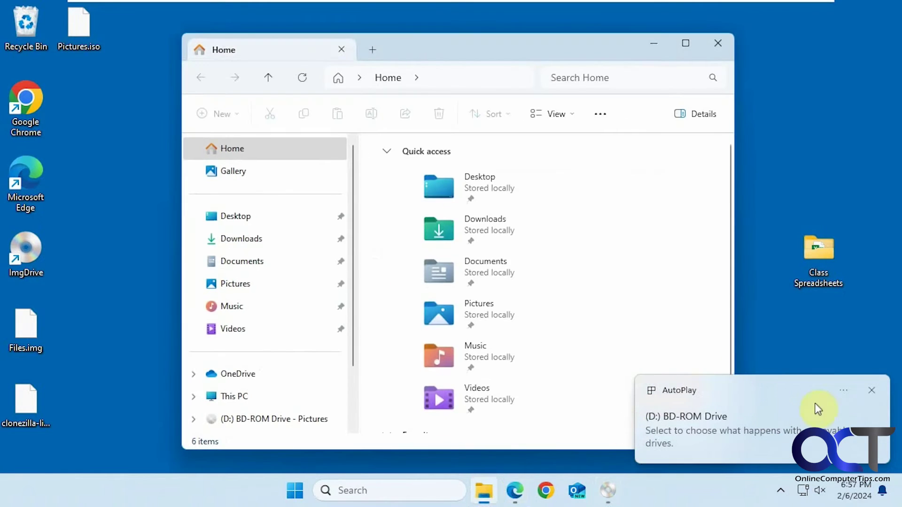
Browse the mounted D: Pictures drive, then the local Music and Pictures folders
{"action": "left_click", "coordinate": [872, 391]}
{"action": "left_click", "coordinate": [238, 396]}
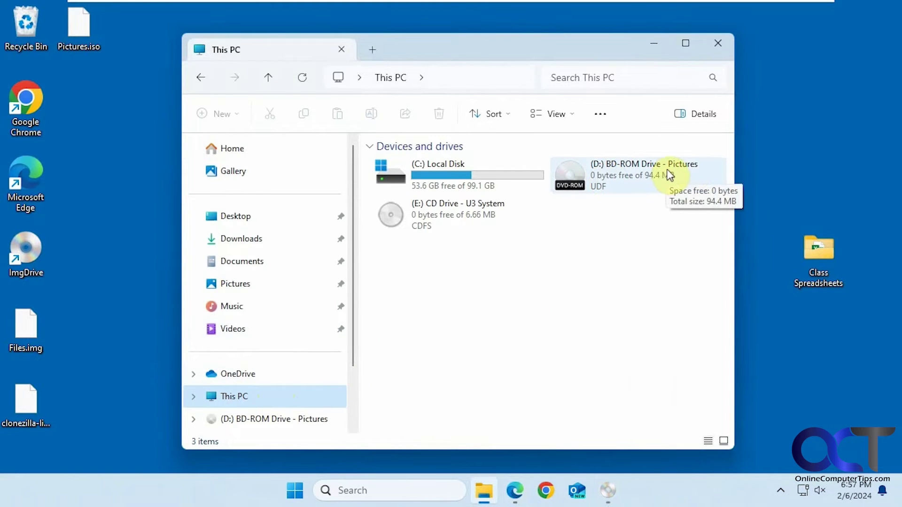
{"action": "double_click", "coordinate": [613, 177]}
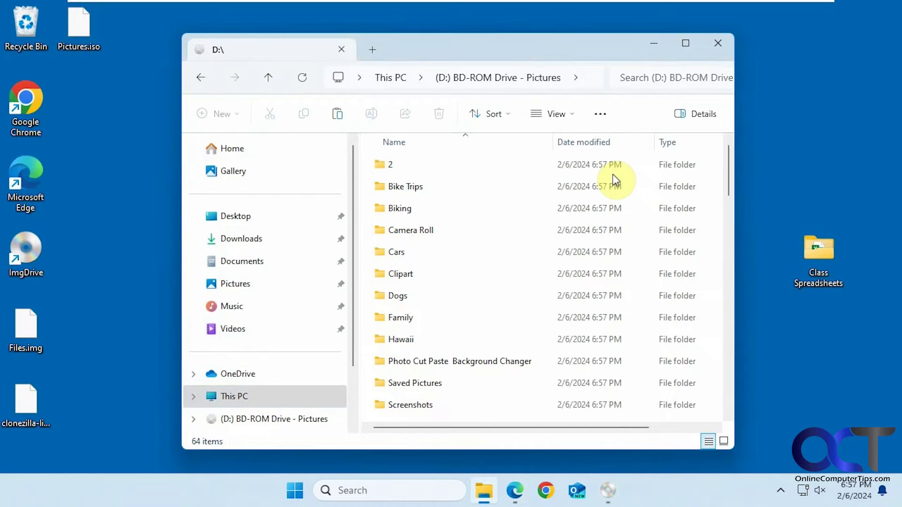
{"action": "scroll", "coordinate": [500, 220], "scroll_direction": "down", "scroll_amount": 4}
{"action": "scroll", "coordinate": [498, 226], "scroll_direction": "up", "scroll_amount": 3}
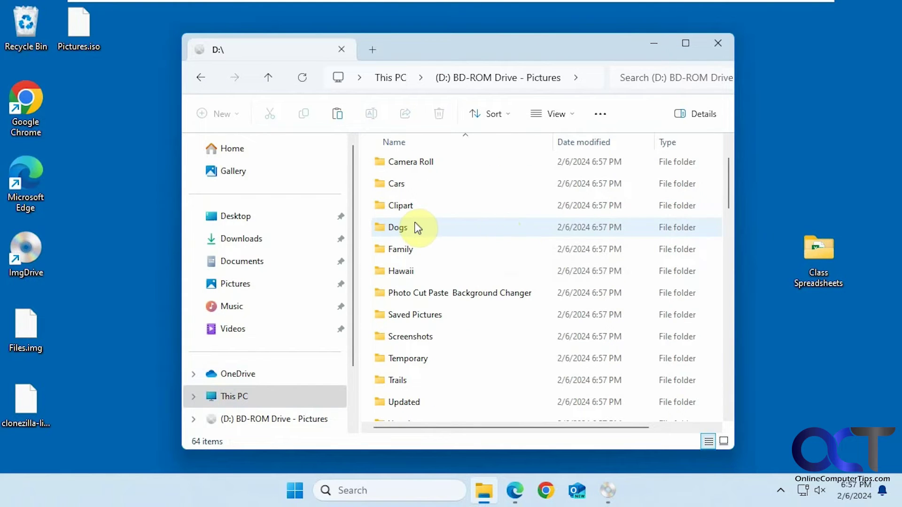
{"action": "left_click", "coordinate": [242, 310]}
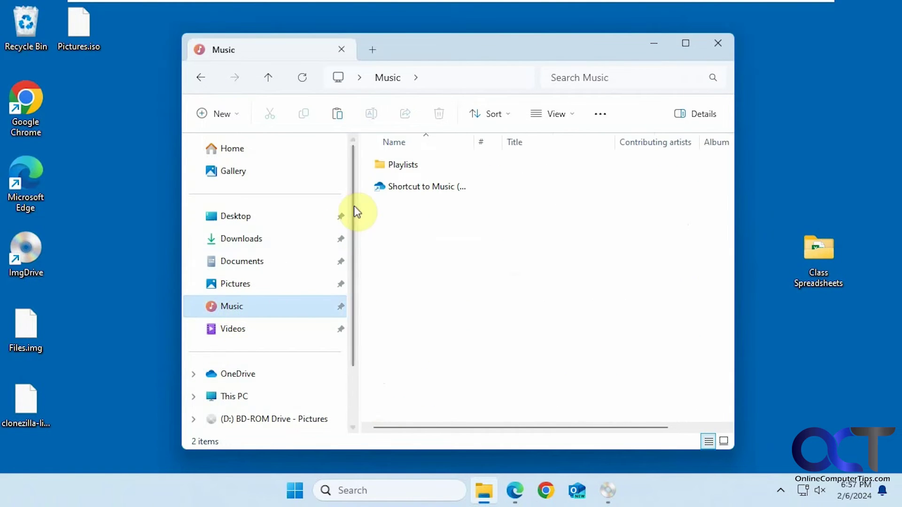
{"action": "left_click", "coordinate": [259, 286]}
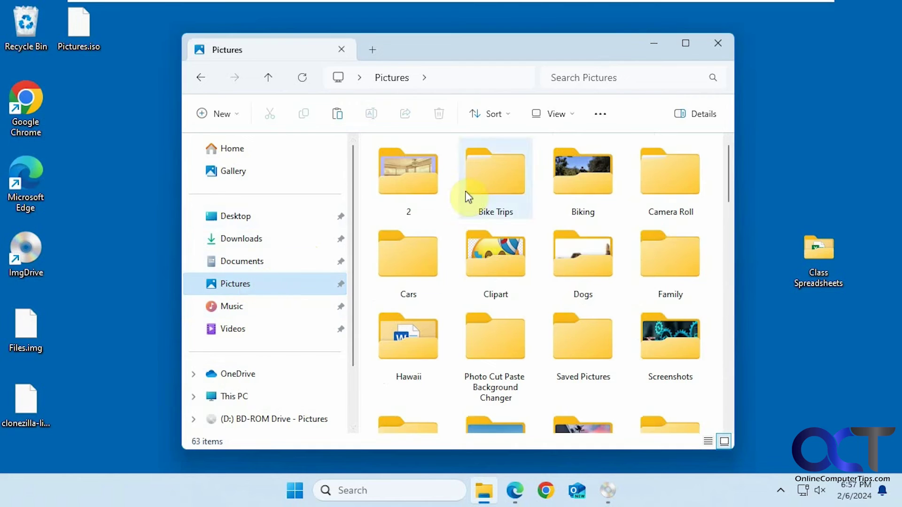
{"action": "left_click", "coordinate": [718, 43]}
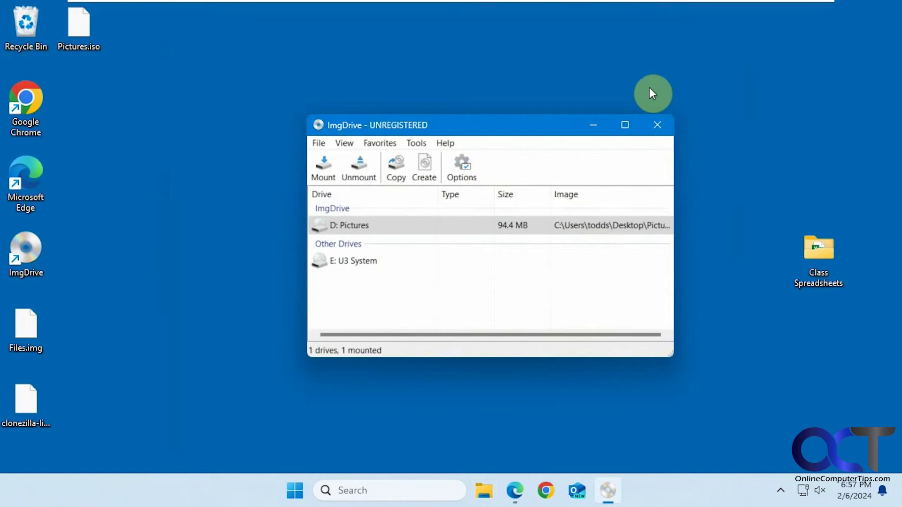
{"action": "left_click", "coordinate": [359, 166]}
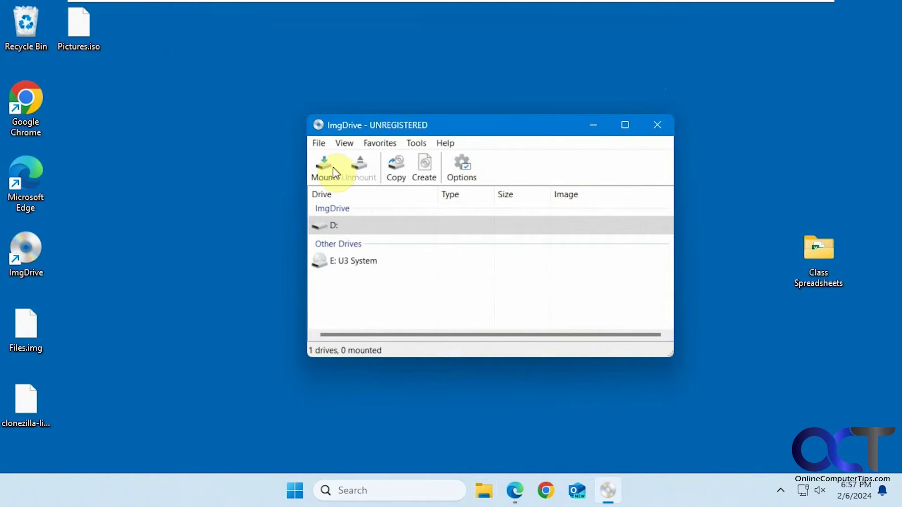
{"action": "left_click", "coordinate": [462, 175]}
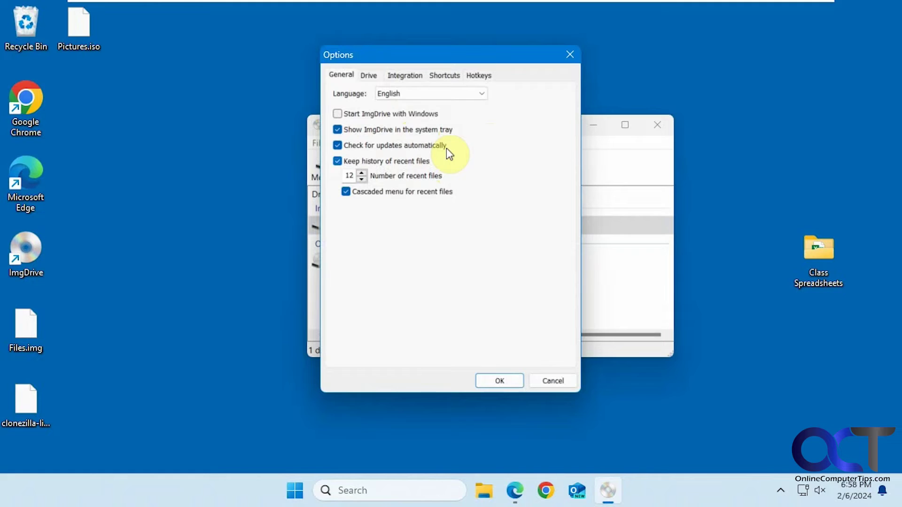
{"action": "left_click", "coordinate": [369, 76]}
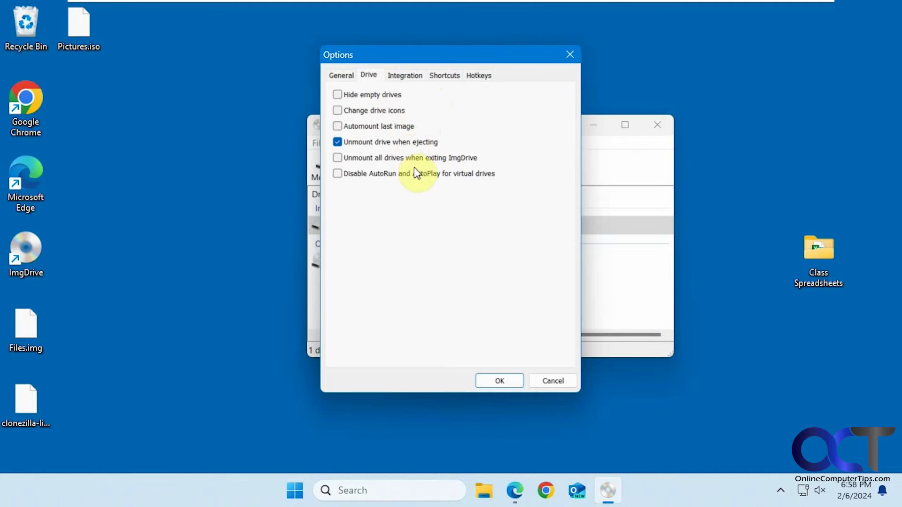
{"action": "left_click", "coordinate": [410, 73]}
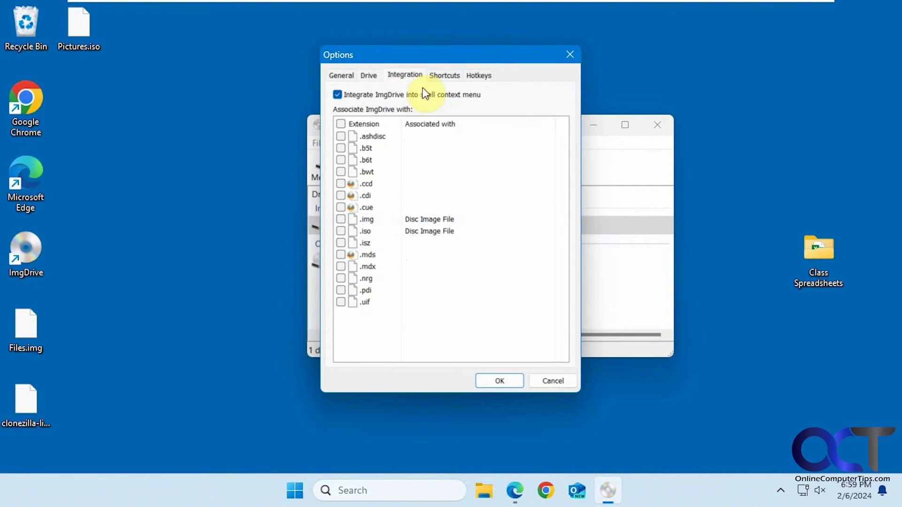
{"action": "left_click", "coordinate": [443, 75]}
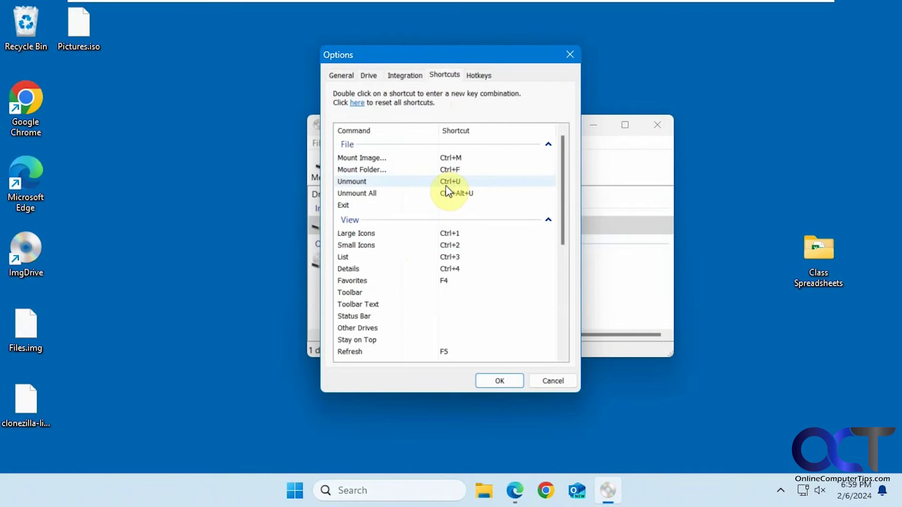
{"action": "left_click", "coordinate": [477, 76]}
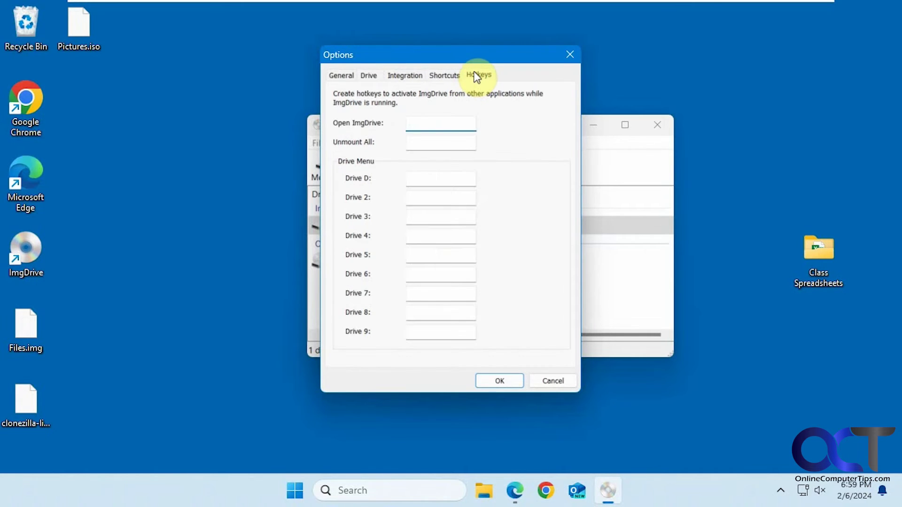
{"action": "left_click", "coordinate": [551, 383]}
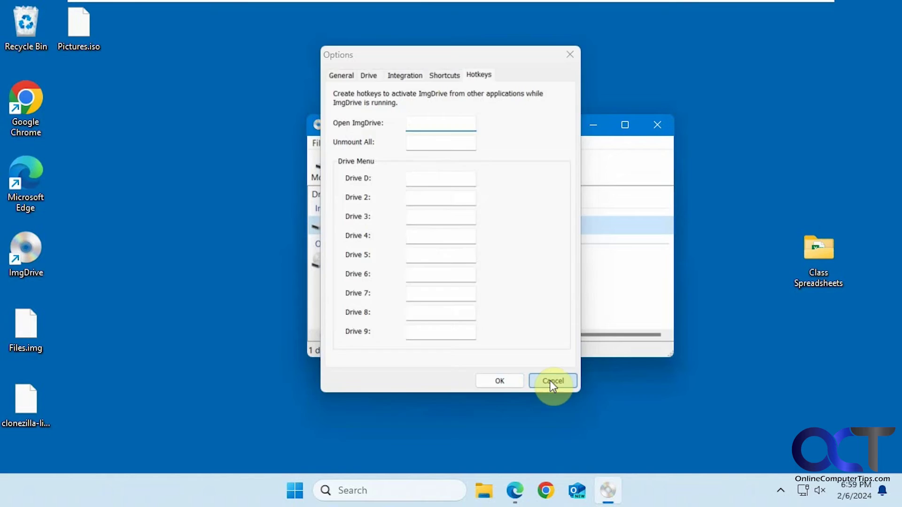
{"action": "left_click", "coordinate": [324, 143]}
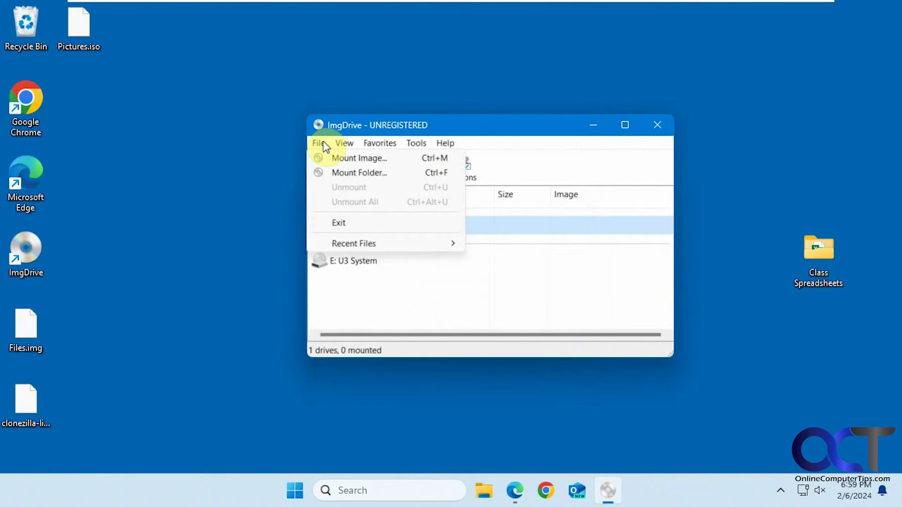
Set ImgDrive's number of virtual drives to 3, giving empty D:, F: and G:
{"action": "left_click", "coordinate": [343, 143]}
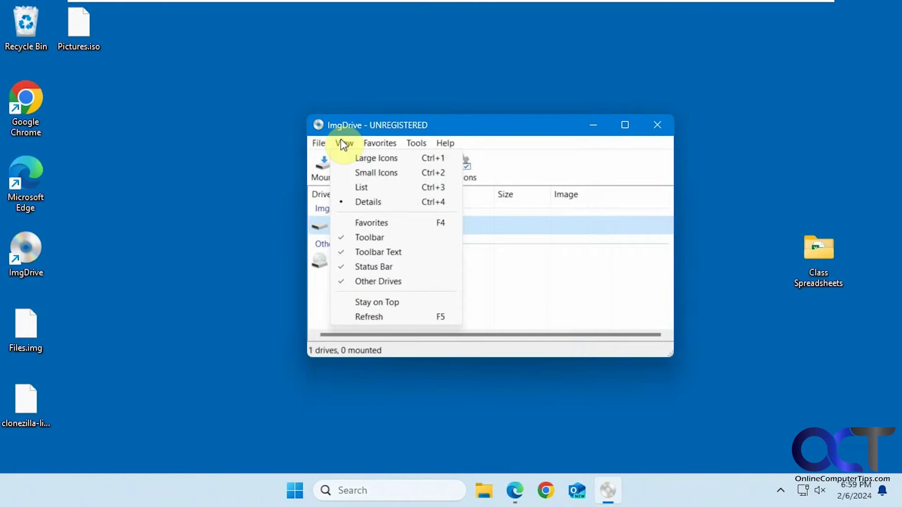
{"action": "mouse_move", "coordinate": [374, 141]}
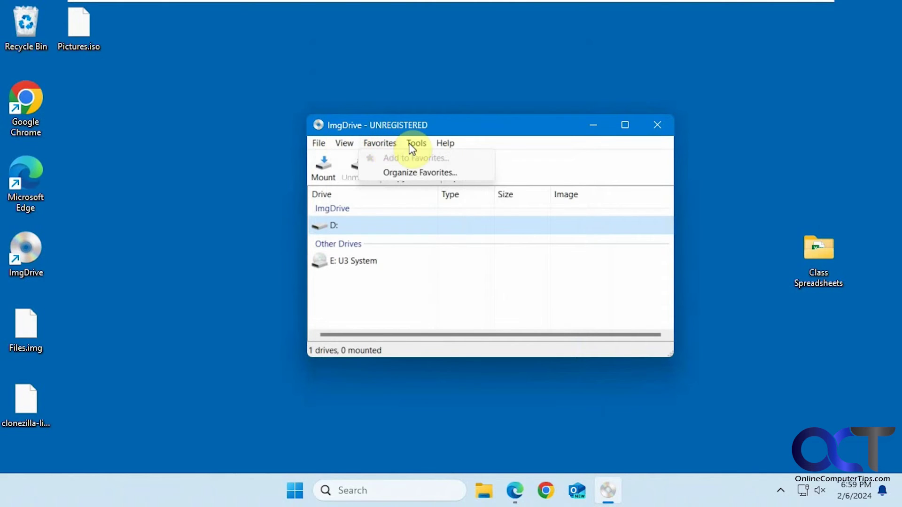
{"action": "mouse_move", "coordinate": [417, 149]}
{"action": "mouse_move", "coordinate": [474, 193]}
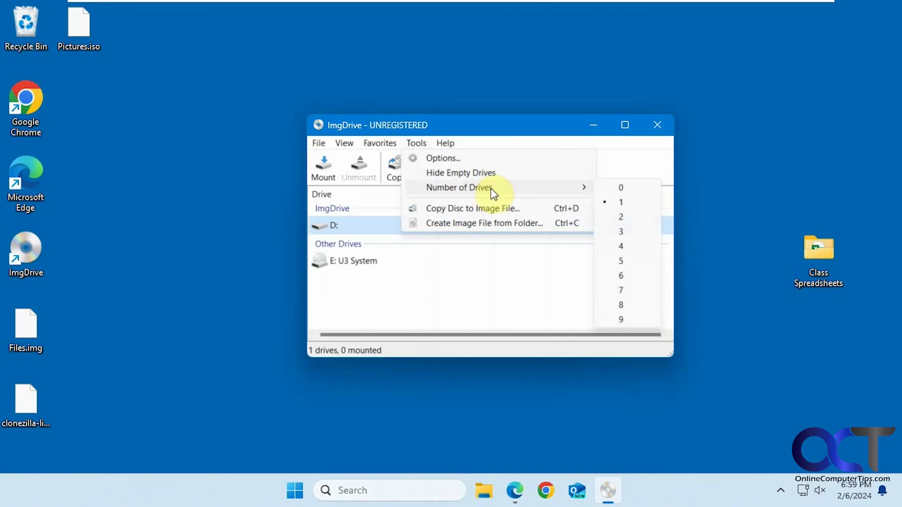
{"action": "left_click", "coordinate": [621, 231]}
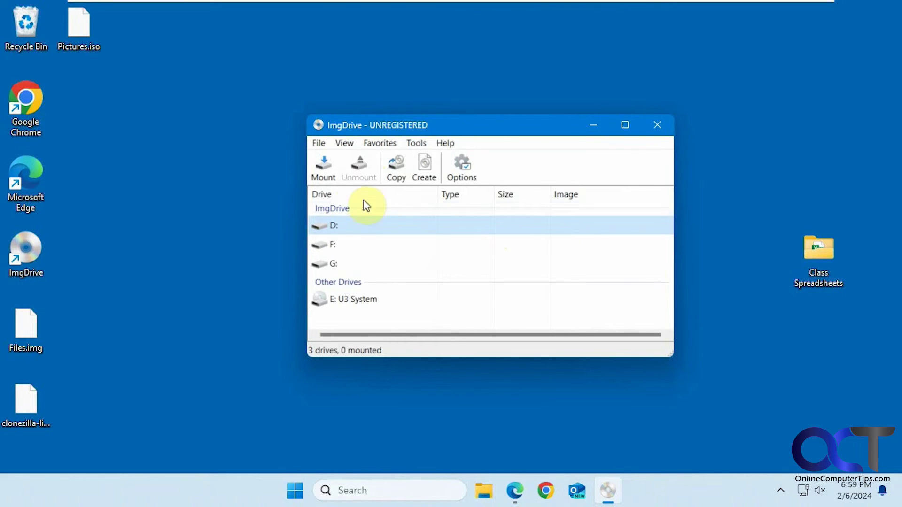
Mount the clonezilla ISO on D:, Files.img on F: Documents, and Pictures.iso on G: (94.4 MB)
{"action": "left_click", "coordinate": [324, 173]}
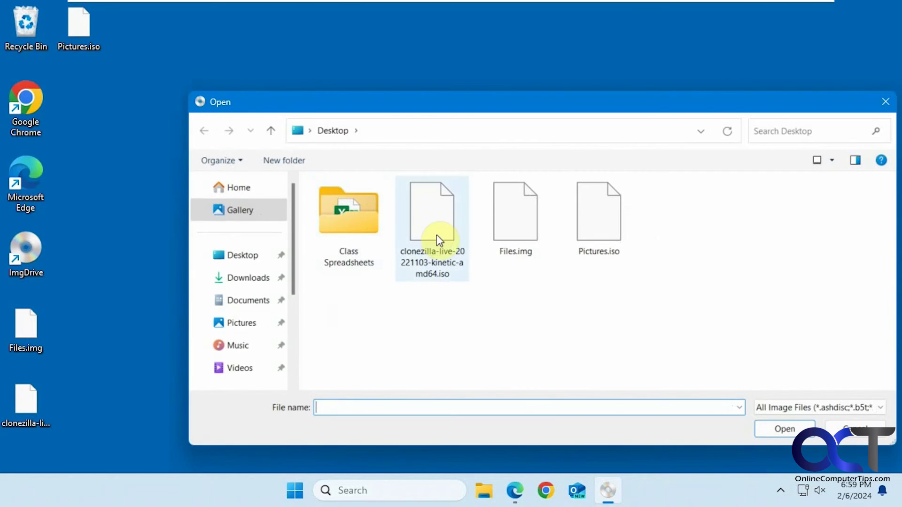
{"action": "double_click", "coordinate": [436, 228]}
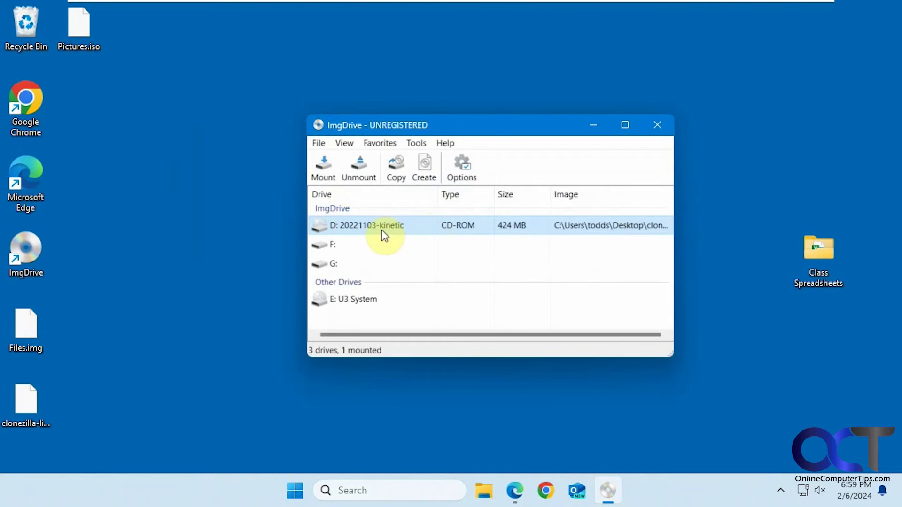
{"action": "left_click", "coordinate": [324, 172]}
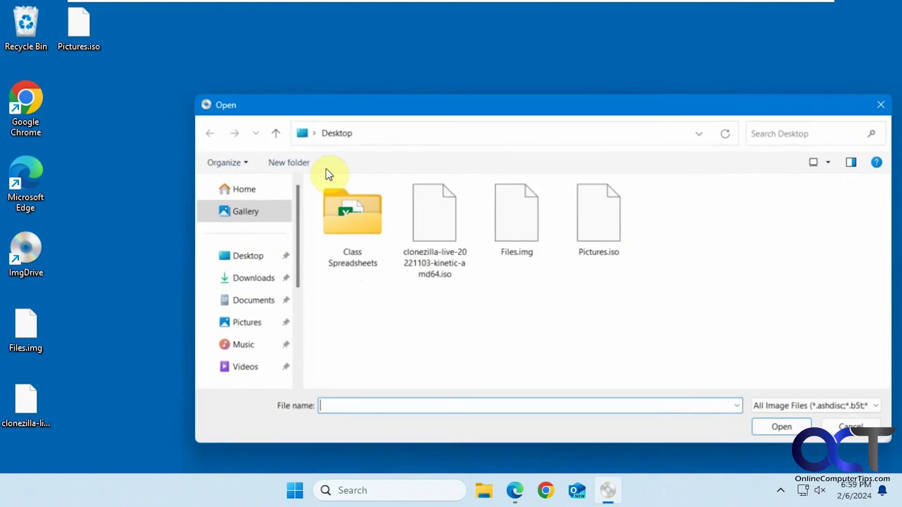
{"action": "double_click", "coordinate": [511, 235]}
{"action": "left_click", "coordinate": [363, 263]}
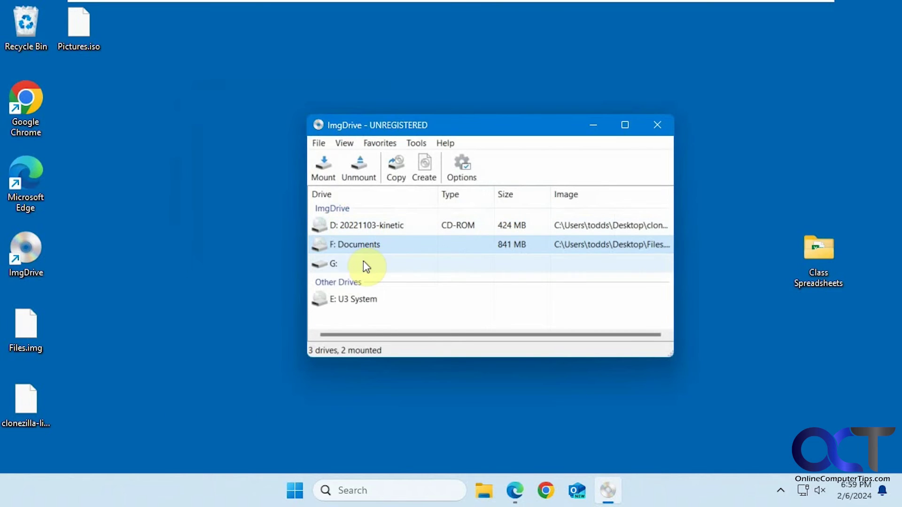
{"action": "left_click", "coordinate": [325, 172]}
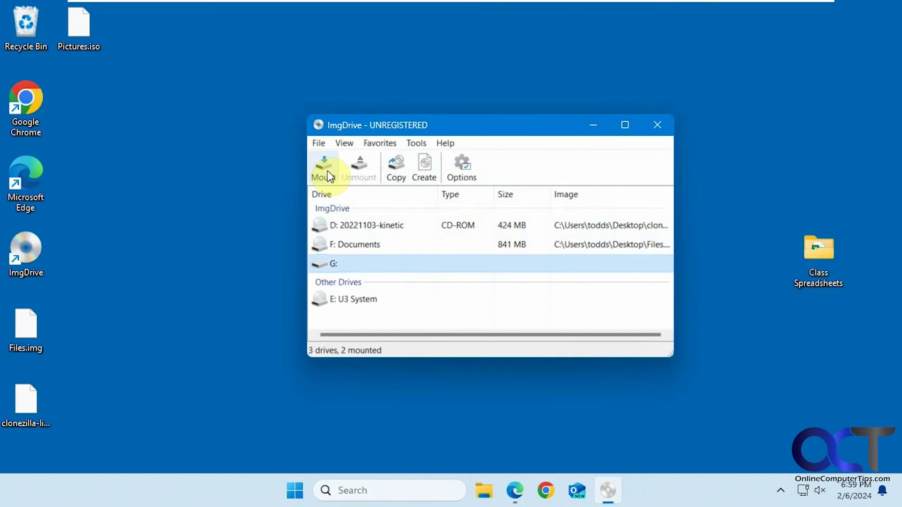
{"action": "double_click", "coordinate": [596, 237]}
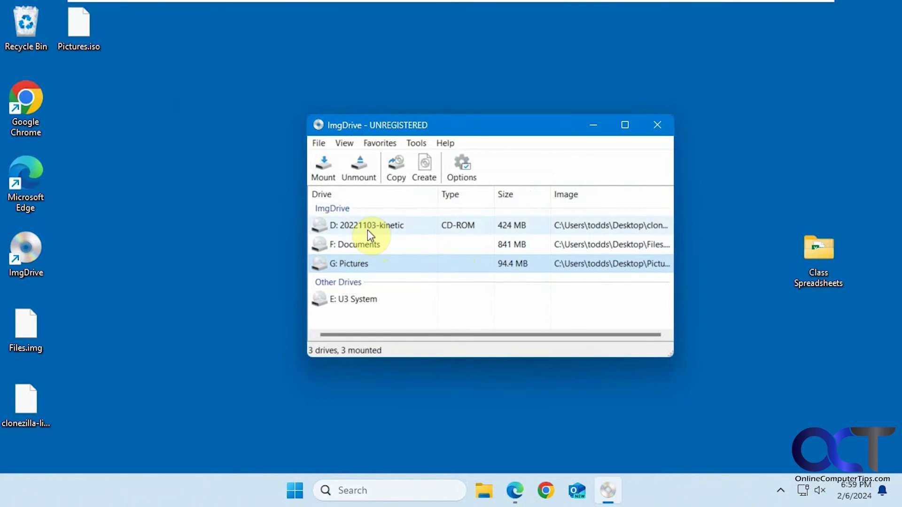
Under This PC, open the F: Documents, D: and G: Pictures drives in turn
{"action": "left_click", "coordinate": [489, 484]}
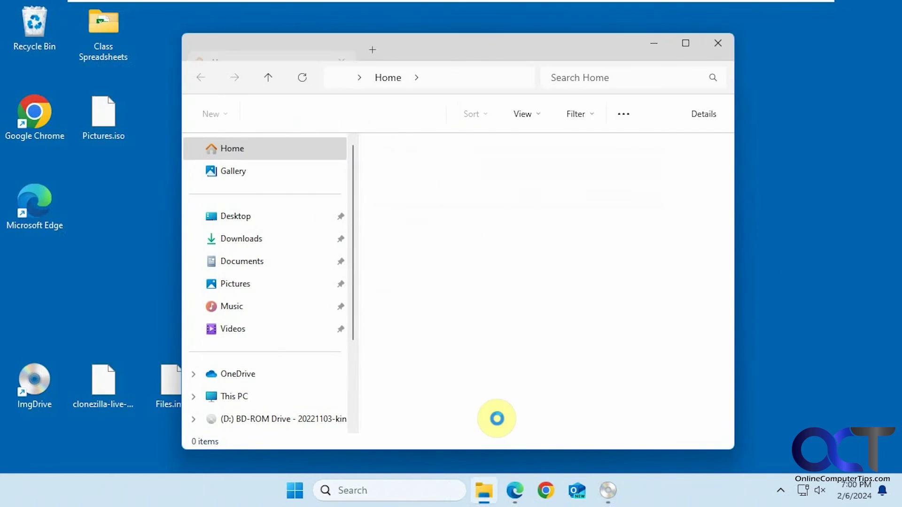
{"action": "left_click", "coordinate": [239, 396]}
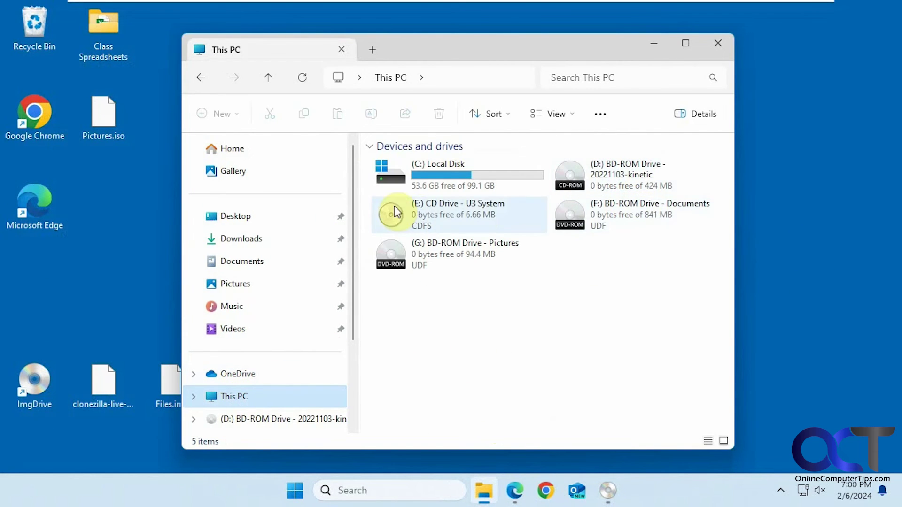
{"action": "left_click", "coordinate": [473, 209]}
{"action": "double_click", "coordinate": [622, 209]}
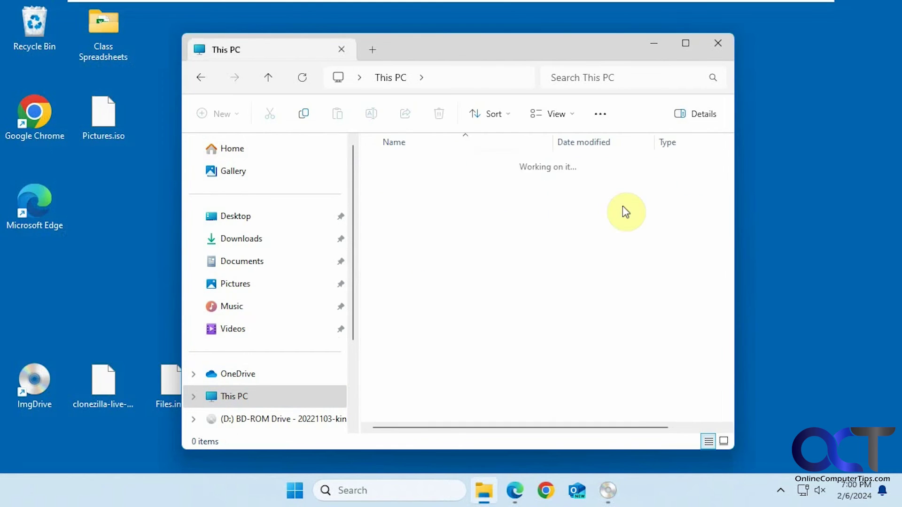
{"action": "left_click", "coordinate": [201, 91]}
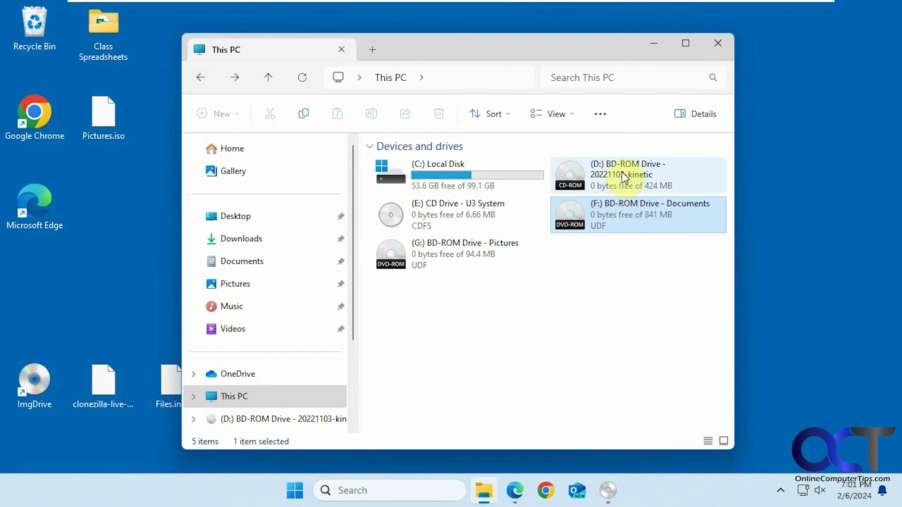
{"action": "double_click", "coordinate": [621, 176]}
{"action": "left_click", "coordinate": [201, 77]}
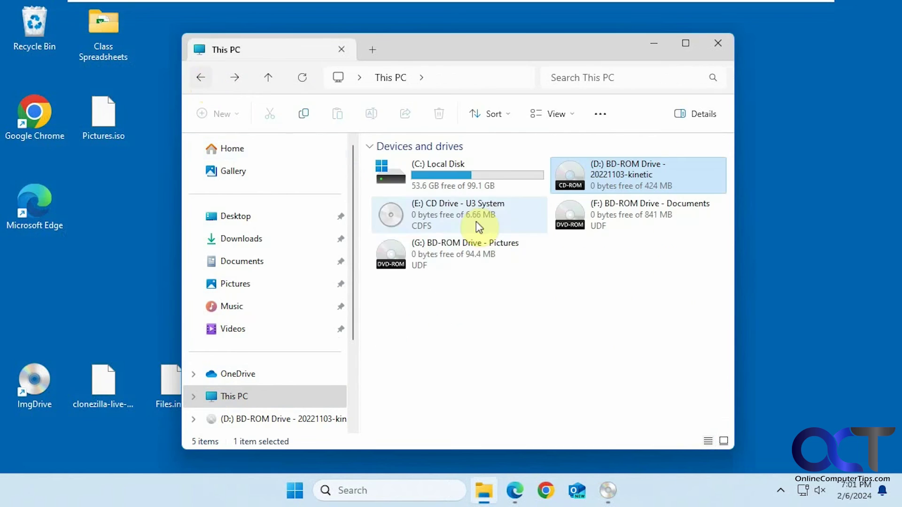
{"action": "left_click", "coordinate": [485, 248]}
{"action": "double_click", "coordinate": [485, 242]}
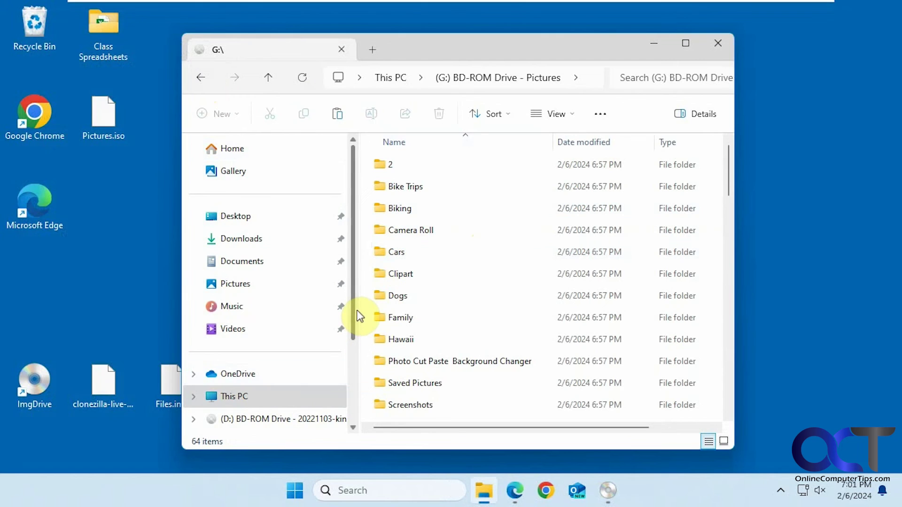
Show drive D:'s clonezilla files and bring up its right-click menu
{"action": "scroll", "coordinate": [352, 314], "scroll_direction": "down", "scroll_amount": 2}
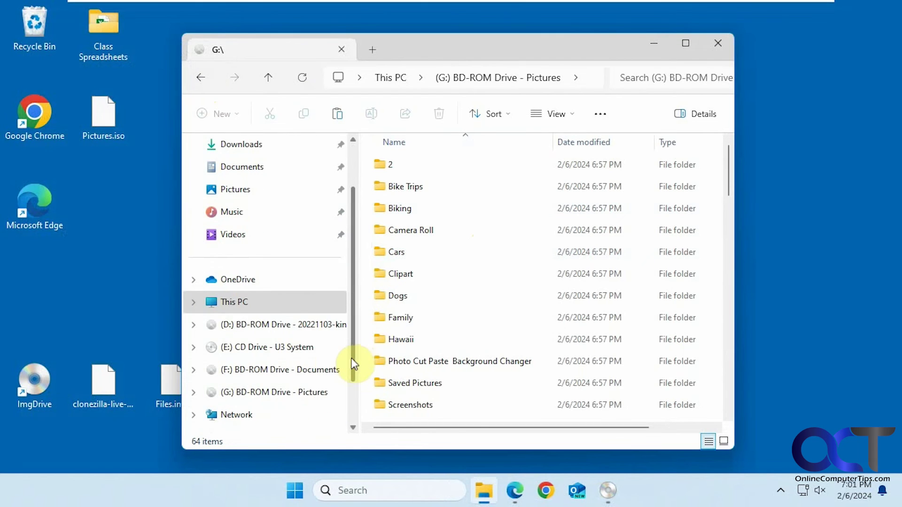
{"action": "left_click", "coordinate": [290, 328]}
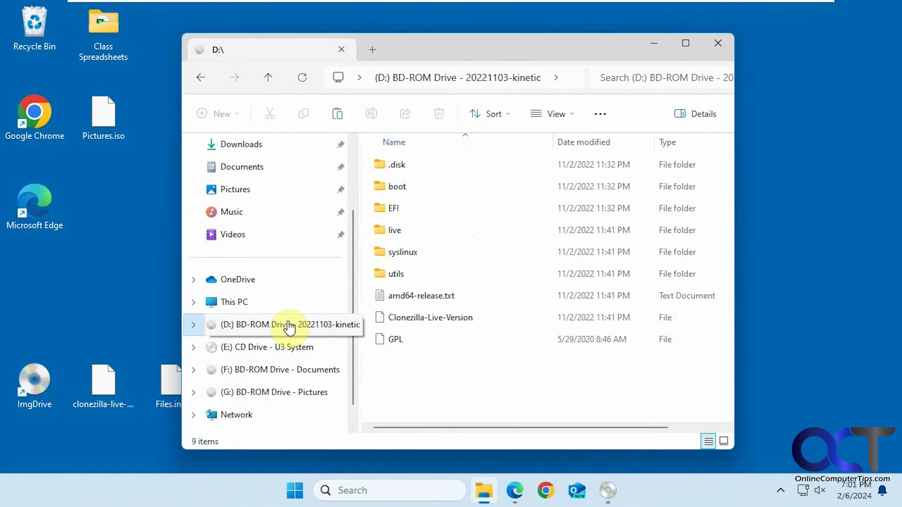
{"action": "right_click", "coordinate": [289, 328]}
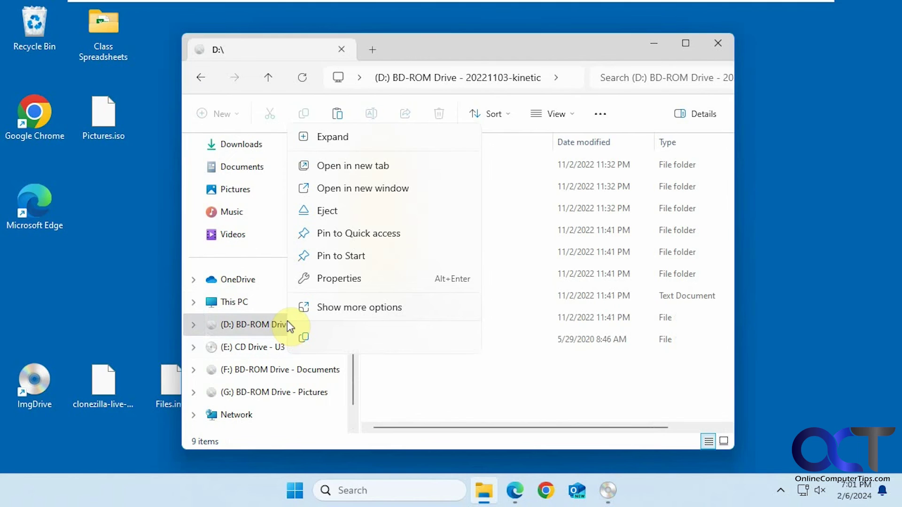
Eject D: from Explorer, then unmount G: Pictures and F: Documents in ImgDrive
{"action": "left_click", "coordinate": [331, 214]}
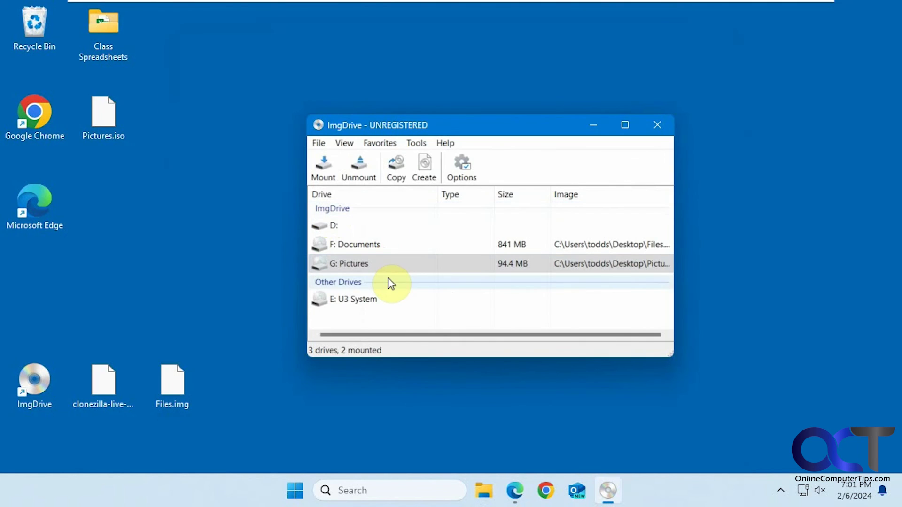
{"action": "left_click", "coordinate": [360, 179]}
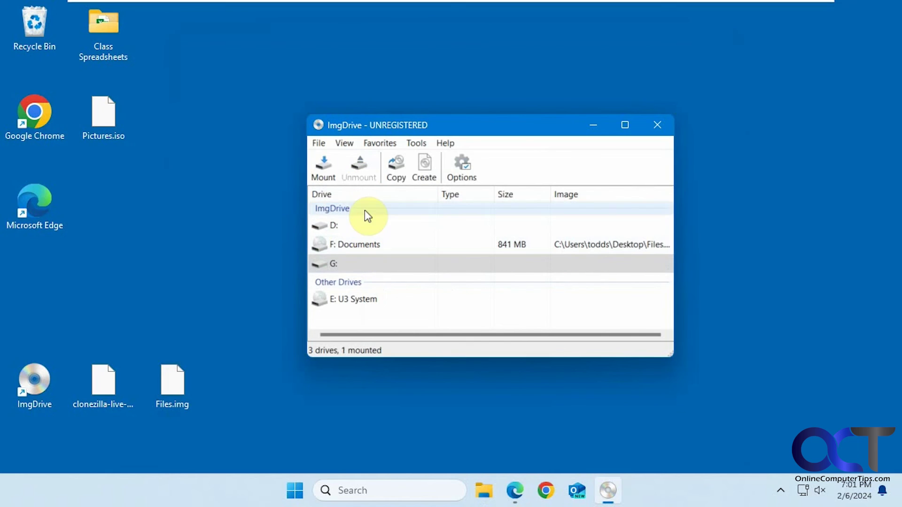
{"action": "left_click", "coordinate": [366, 243]}
{"action": "left_click", "coordinate": [359, 173]}
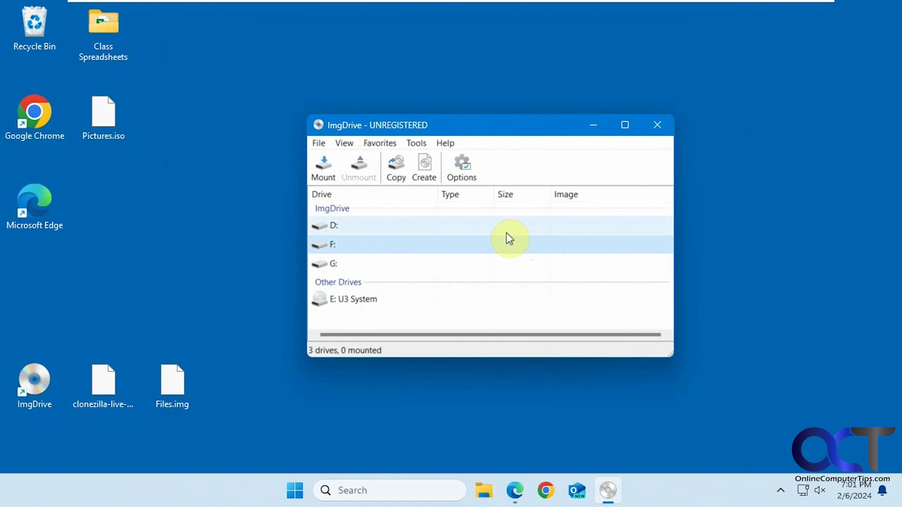
Start mounting an image and review the supported file types, keeping the All Image Files filter
{"action": "left_click", "coordinate": [332, 172]}
{"action": "left_click", "coordinate": [821, 408]}
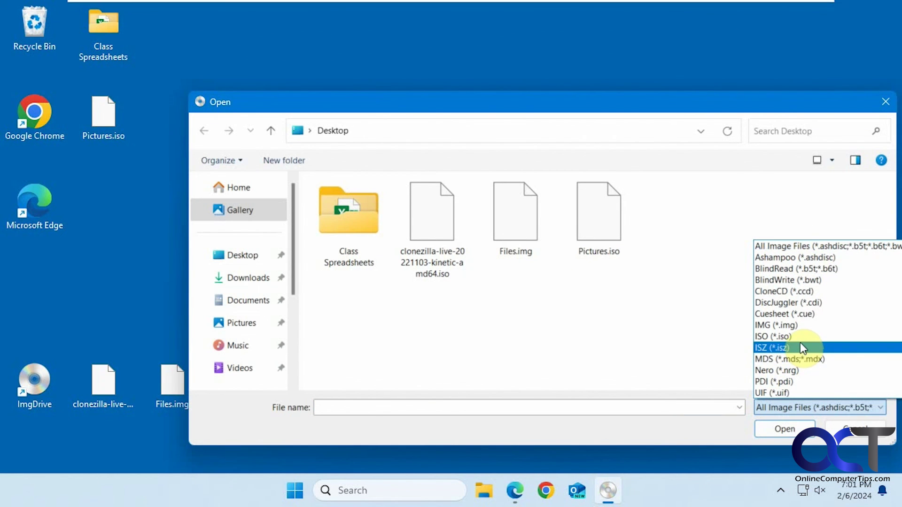
{"action": "left_click", "coordinate": [695, 432]}
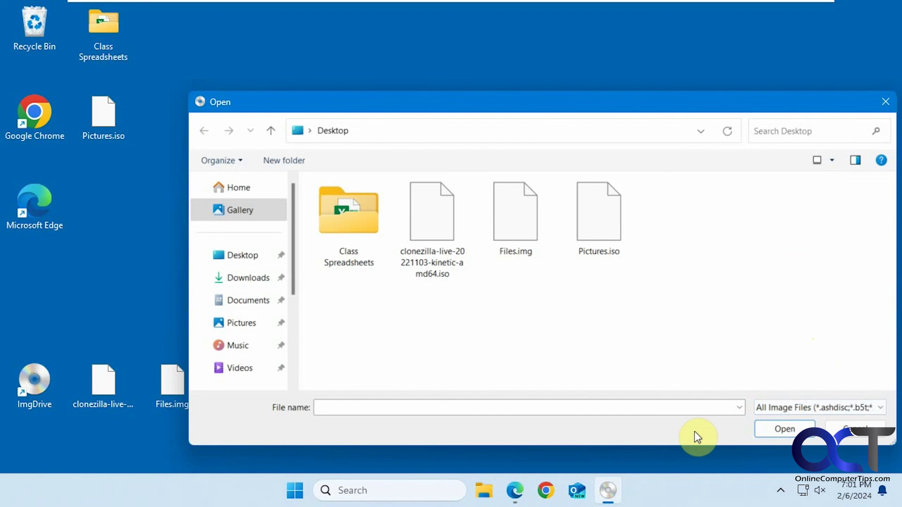